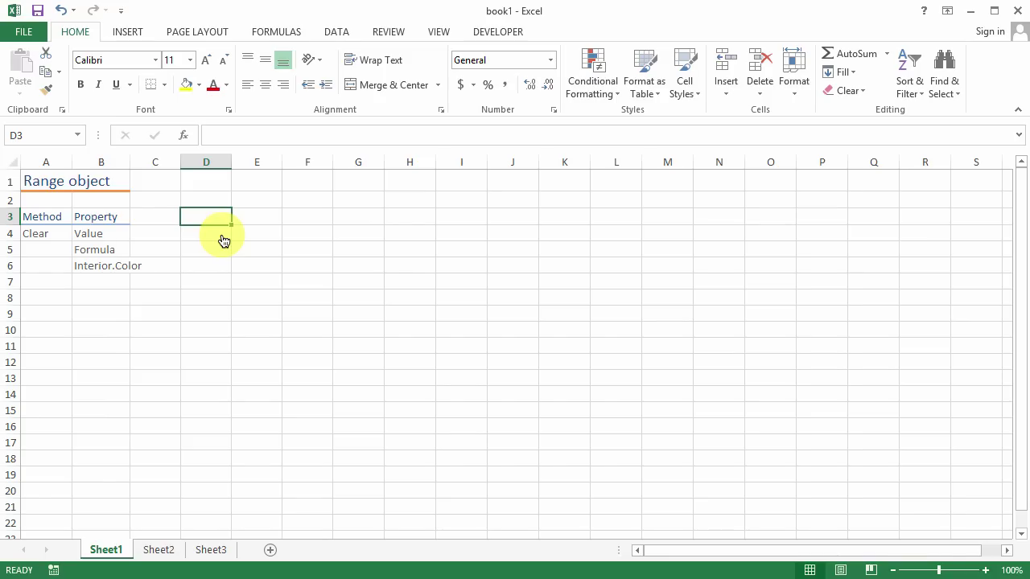
# Open the VBA editor from the Developer tab, insert Module1 and create an empty Sub demo macro.
pyautogui.click(493, 35)
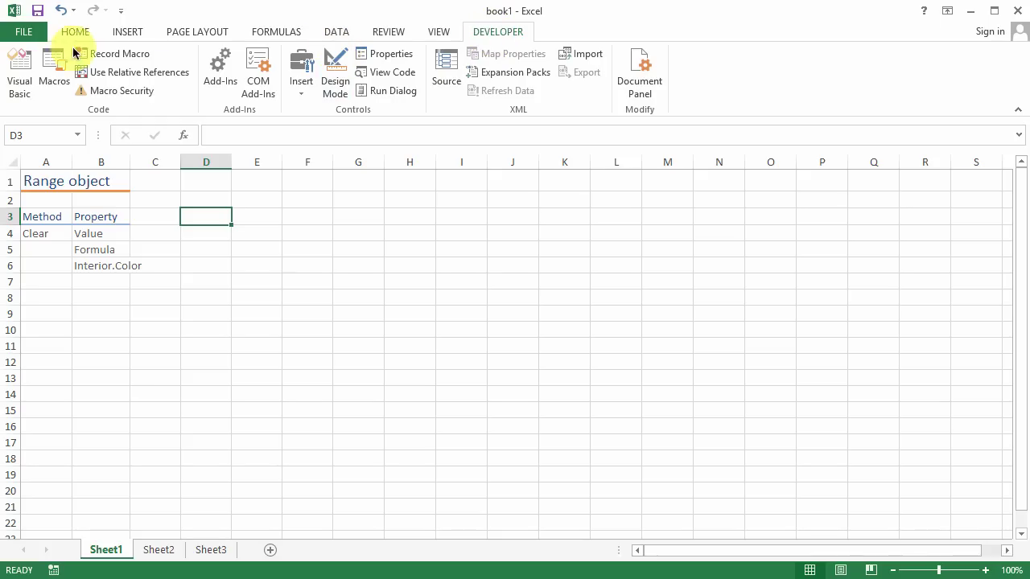
pyautogui.click(11, 84)
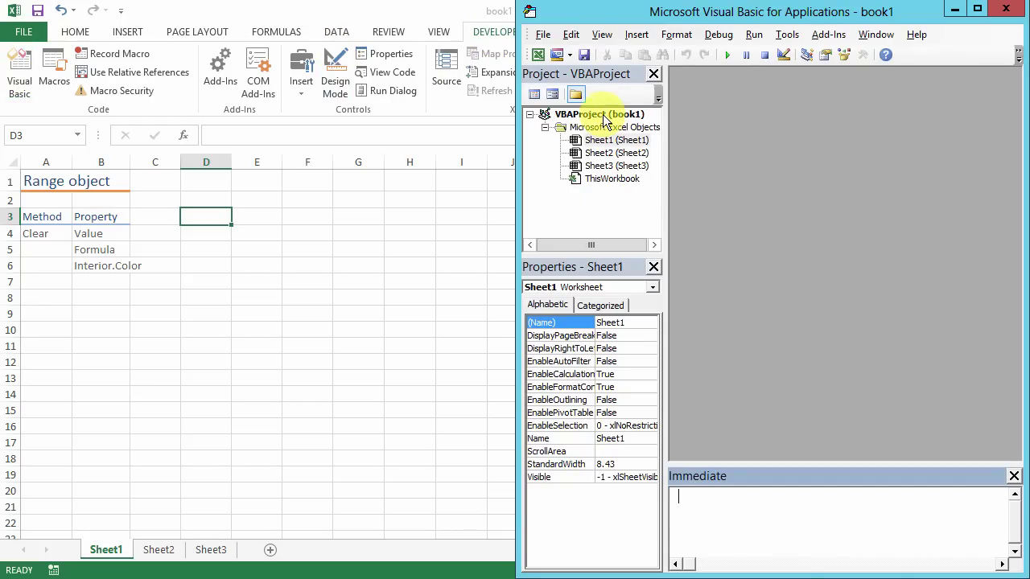
pyautogui.click(570, 55)
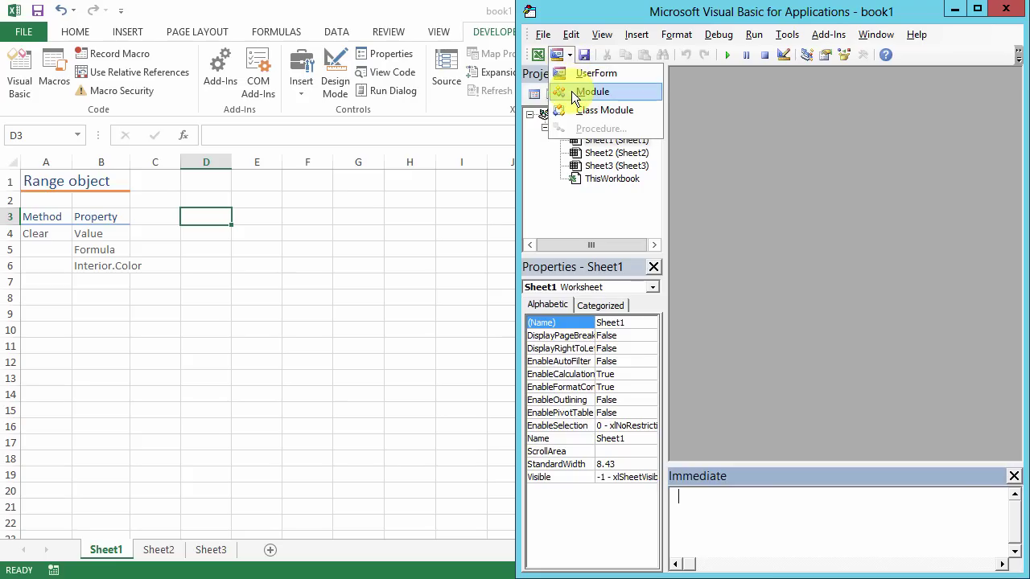
pyautogui.click(575, 95)
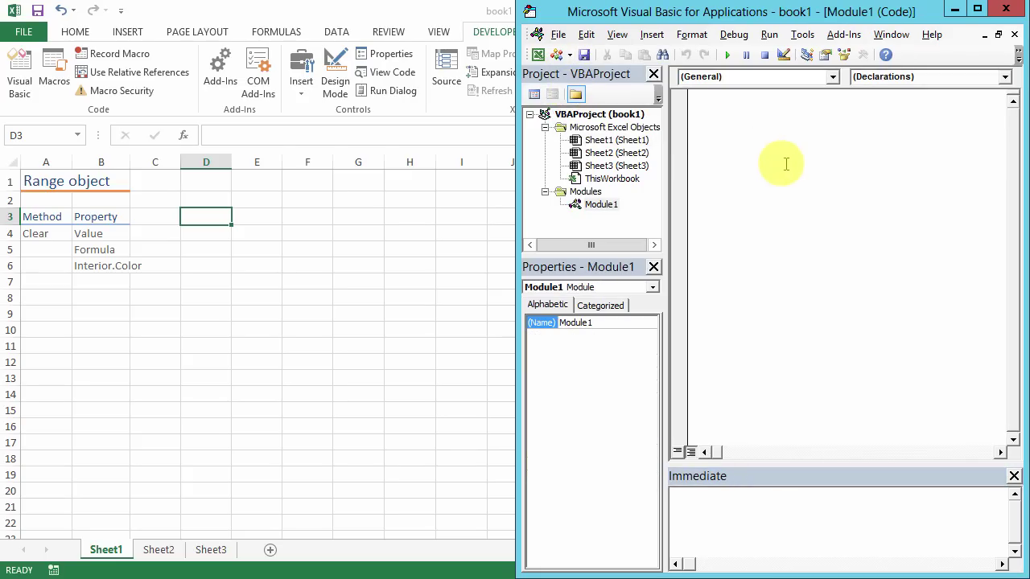
pyautogui.write('sub demo')
pyautogui.press('Return')
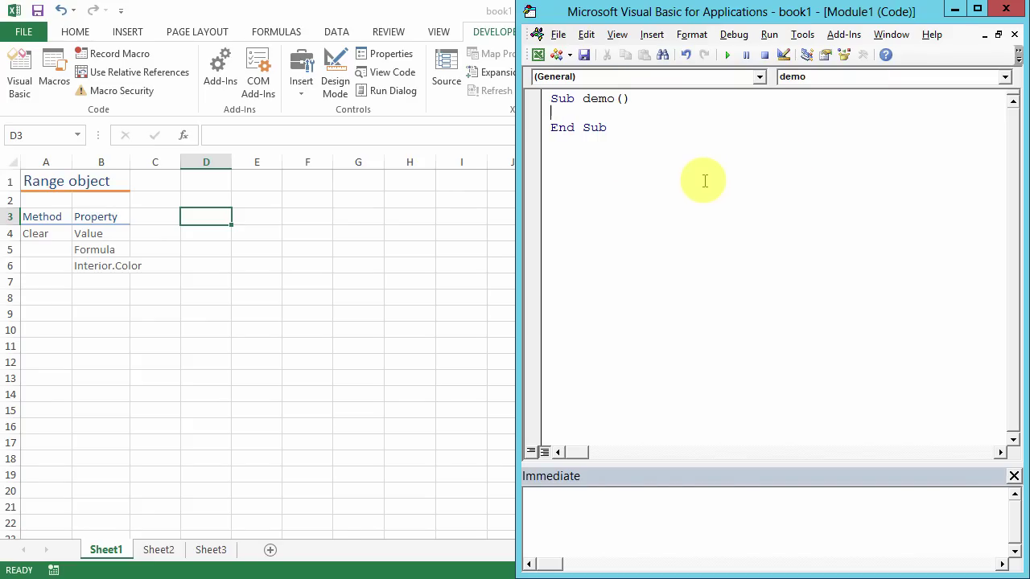
# Make demo write 'hello' into D3 with Range("d3").Value and run it.
pyautogui.press('Tab')
pyautogui.write('range("d3")')
pyautogui.write('.v = "hello"')
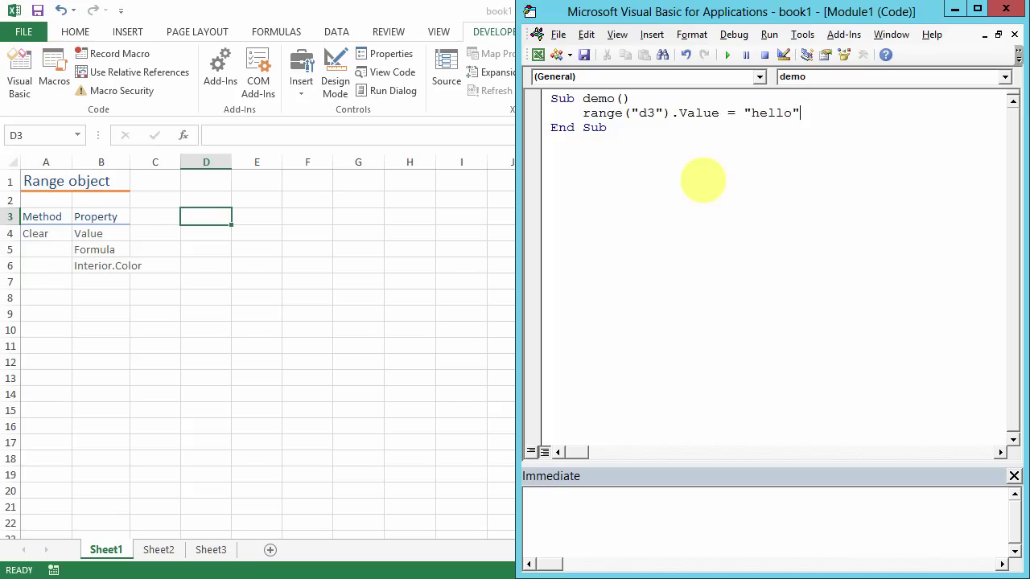
pyautogui.click(726, 58)
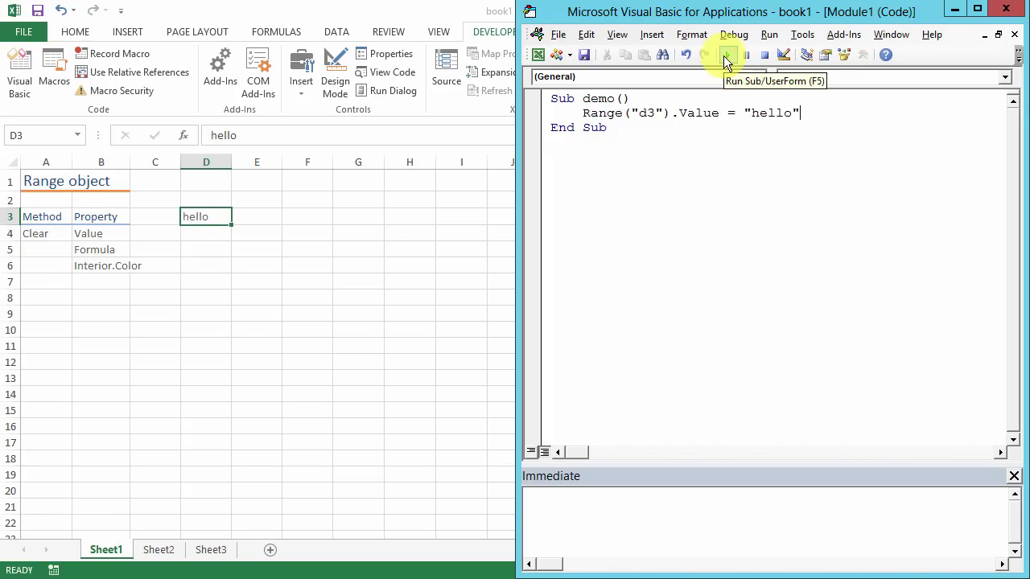
# Add a [d5].Value = "happy" line, run the macro, and inspect the bracketed reference.
pyautogui.press('Return')
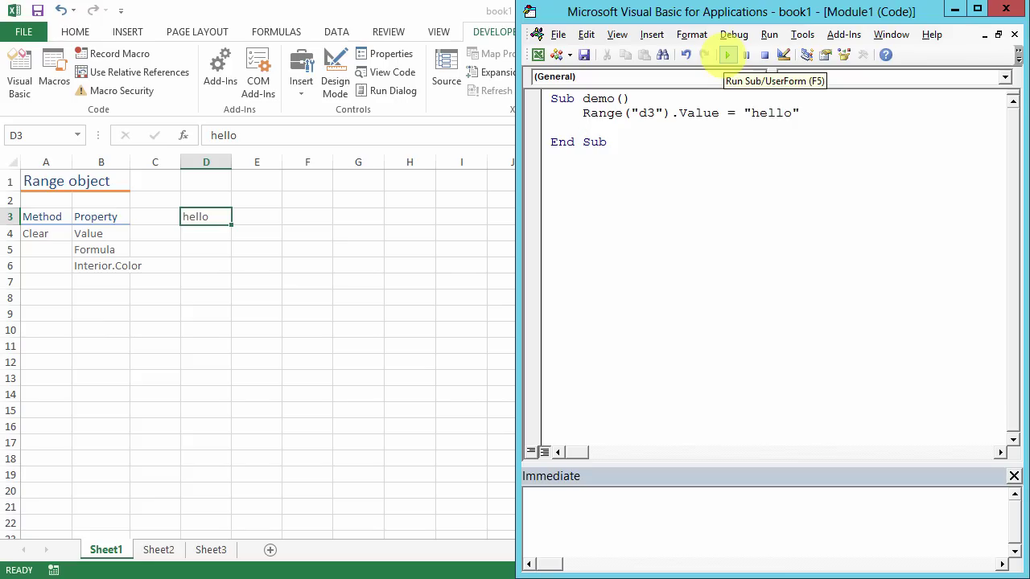
pyautogui.write('[d')
pyautogui.write('5].value = "')
pyautogui.write('happy"')
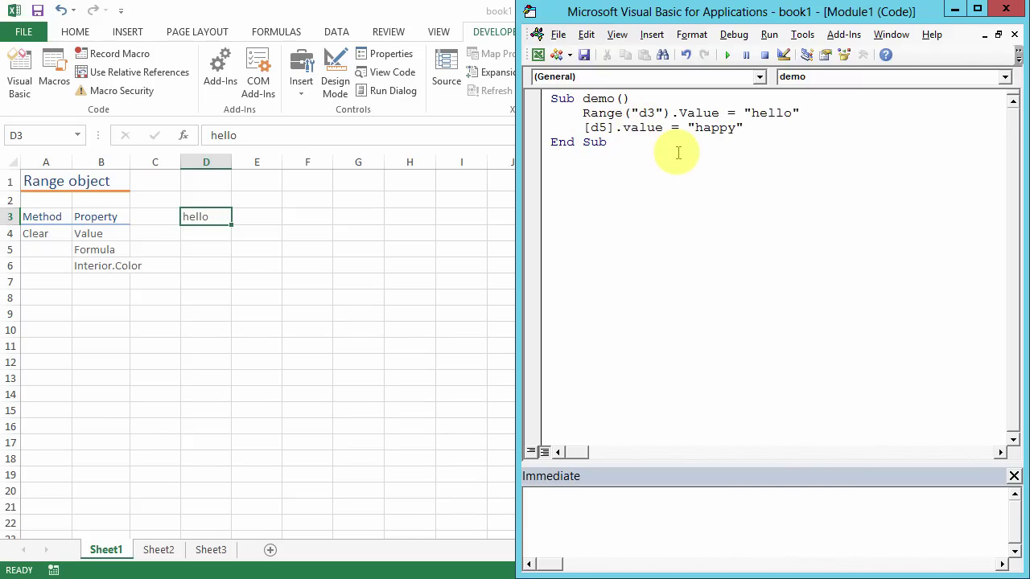
pyautogui.press('F5')
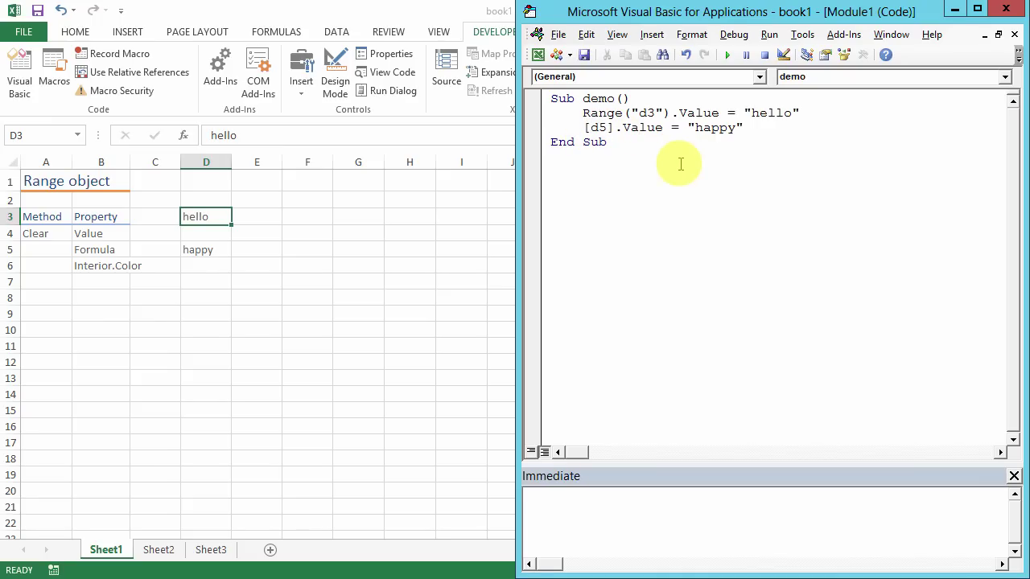
pyautogui.hotkey('shift', 'Left')
pyautogui.press('Right')
pyautogui.hotkey('shift', 'Right')
pyautogui.hotkey('shift', 'Right')
pyautogui.press('Left')
pyautogui.hotkey('shift', 'Left')
pyautogui.press('Right')
# Add a line filling F1:F7 with 123 and run the macro.
pyautogui.press('Return')
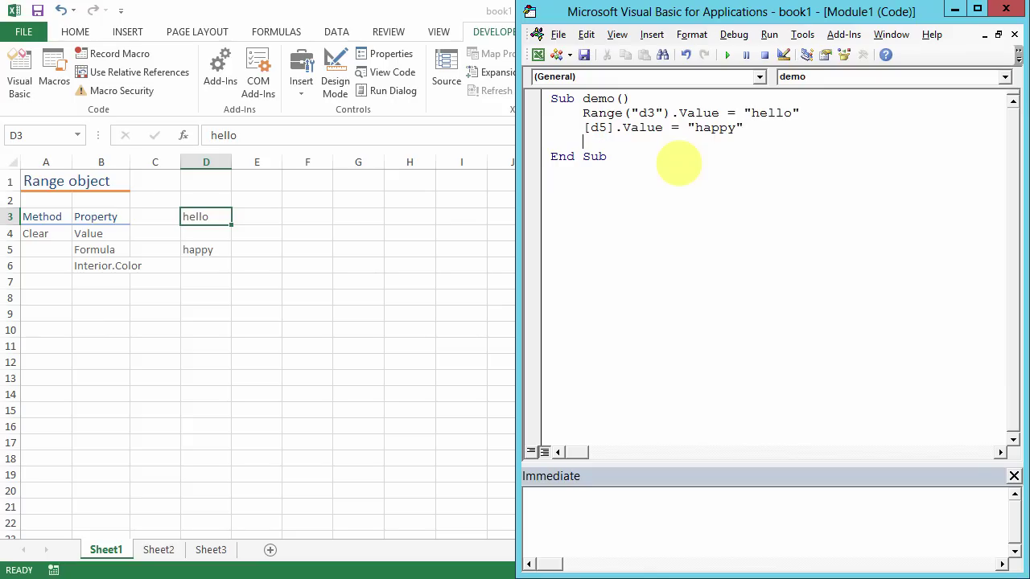
pyautogui.write('range')
pyautogui.write('("F1:F')
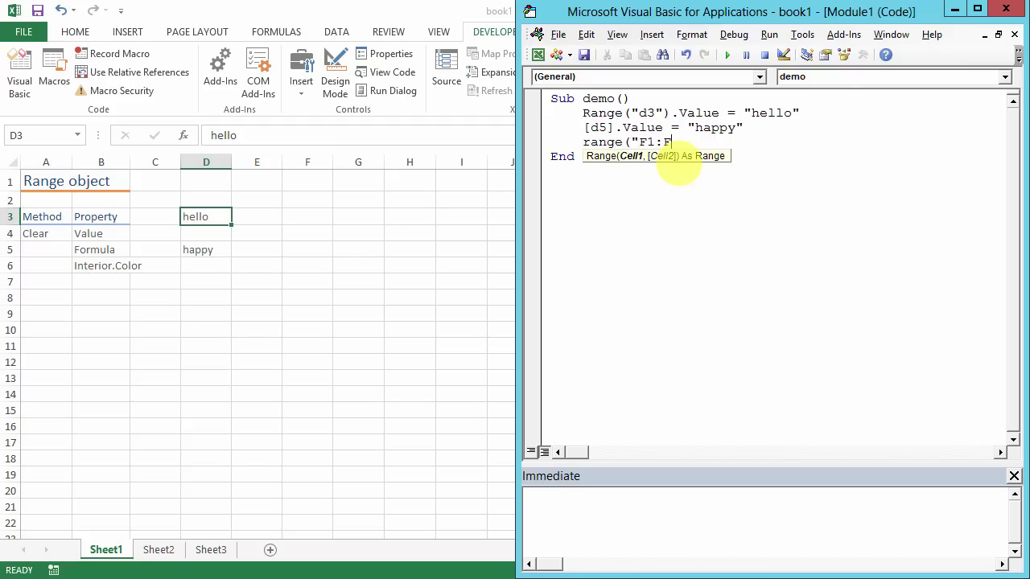
pyautogui.write('").value = ')
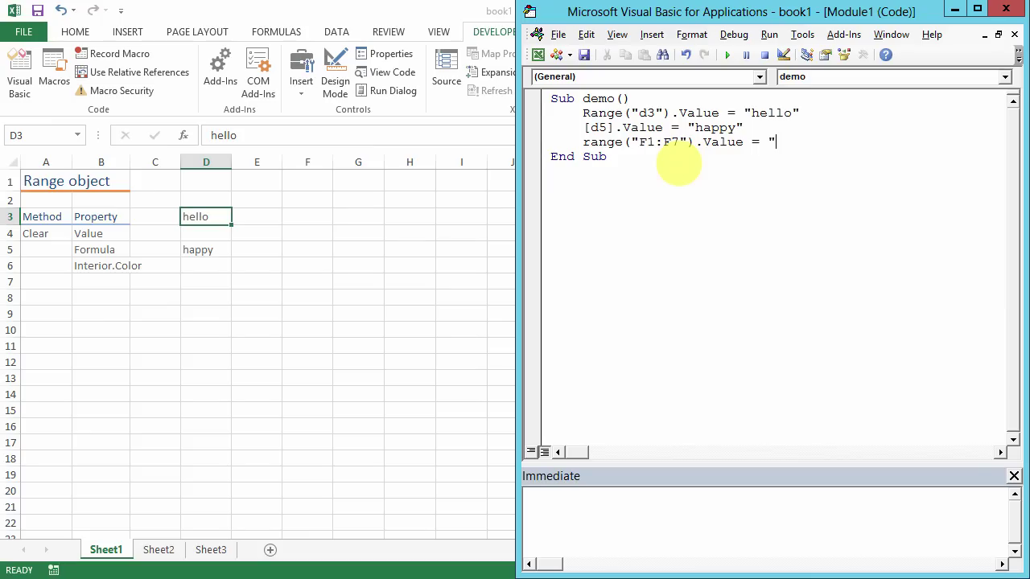
pyautogui.write('123')
pyautogui.press('F5')
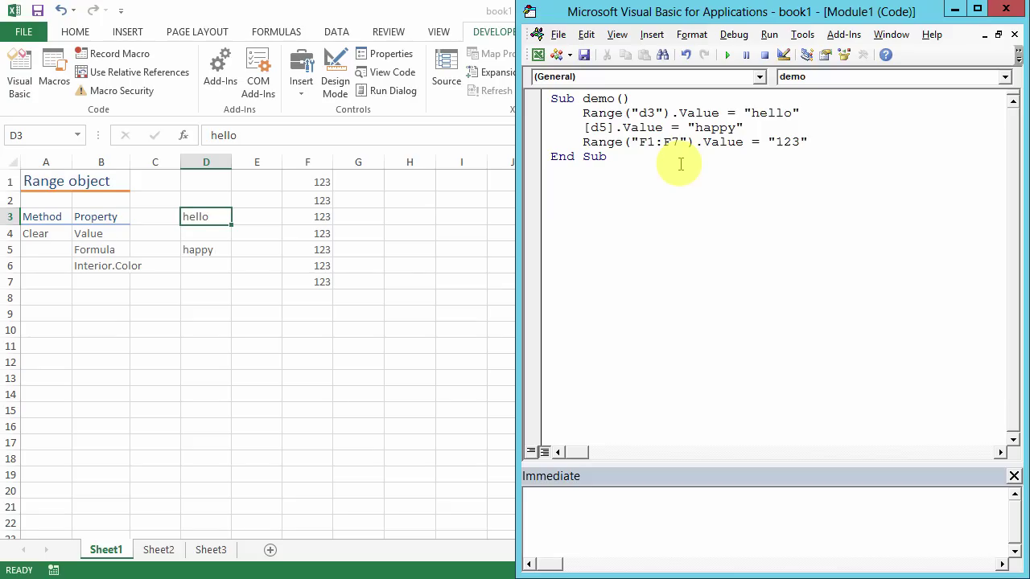
# Add a [g3:h5].Value = "999" line, run it, and start a Cells( line.
pyautogui.press('Return')
pyautogui.write('[')
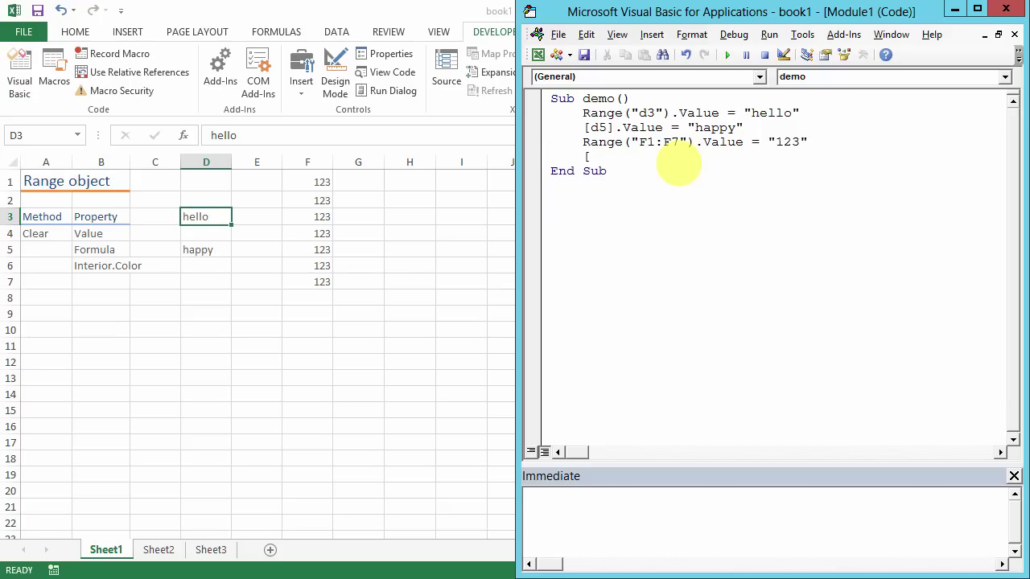
pyautogui.write('g3:')
pyautogui.write('h5].value = "999"')
pyautogui.press('F5')
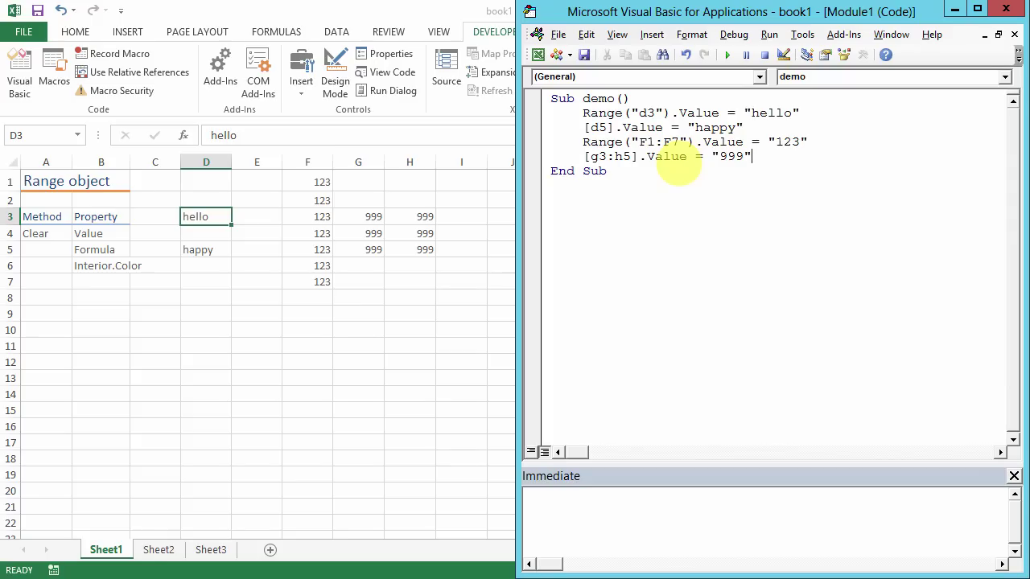
pyautogui.press('Return')
pyautogui.write('cells(')
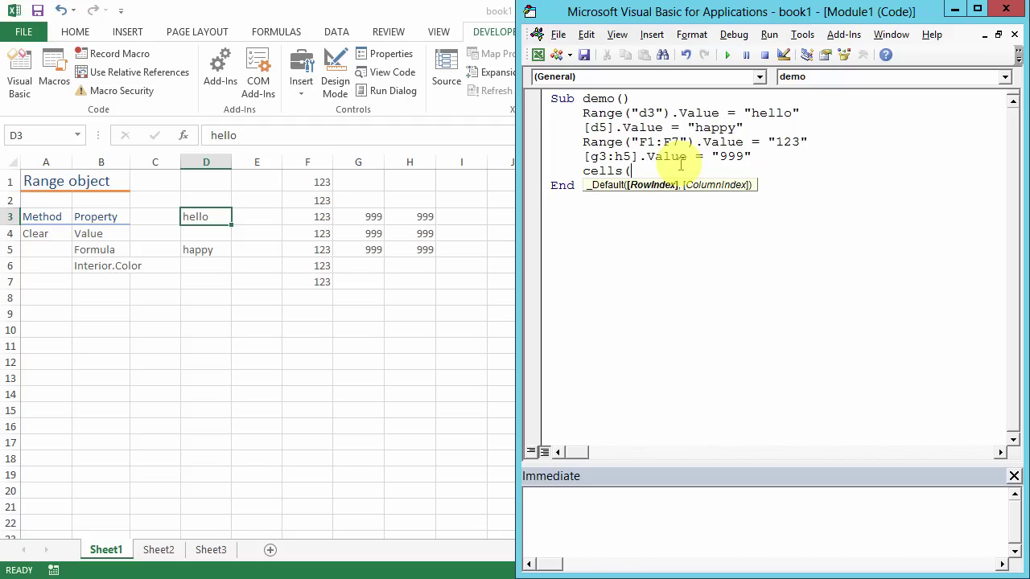
# Write 'thailand' into E2 with Cells(2, "e"), run the macro, and remove a stray quote.
pyautogui.write('2,"e"')
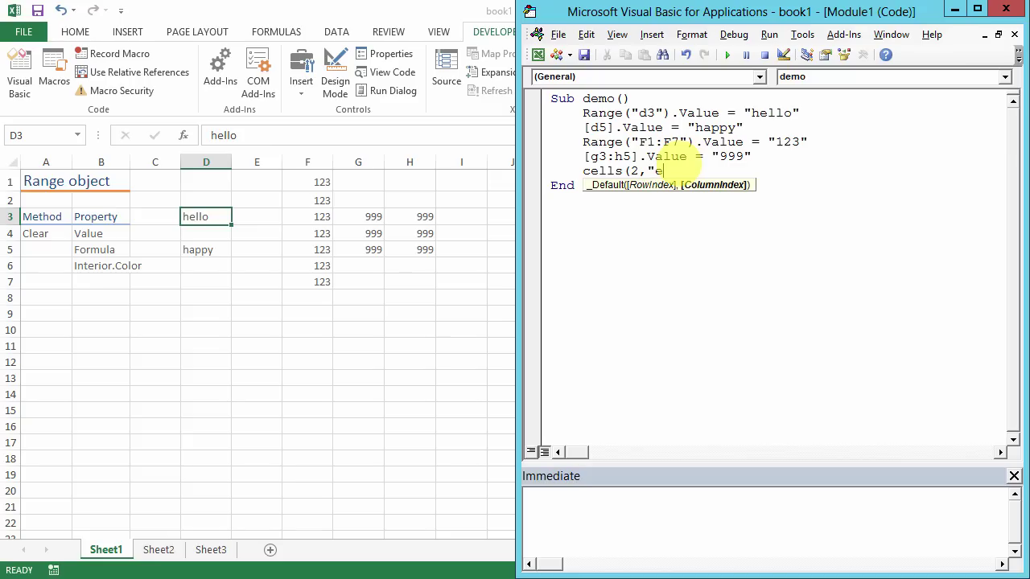
pyautogui.write(').value = "')
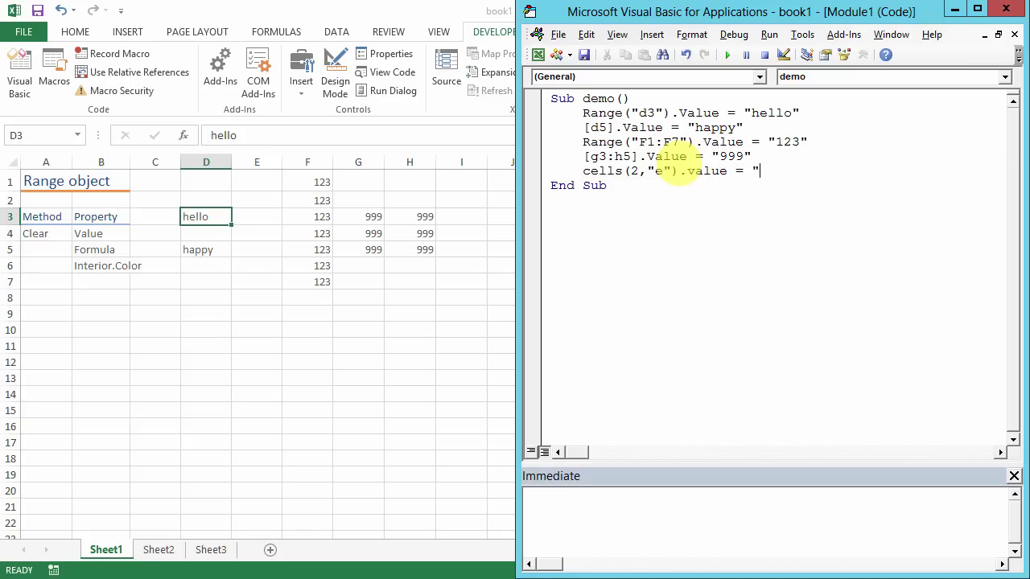
pyautogui.write('thailand"')
pyautogui.press('F5')
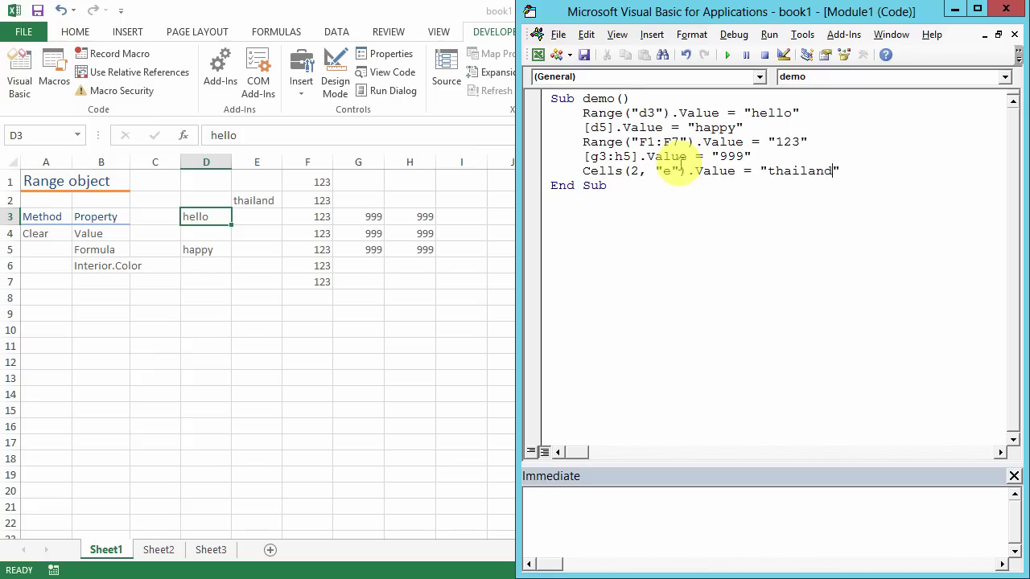
pyautogui.press('Return')
pyautogui.write('"')
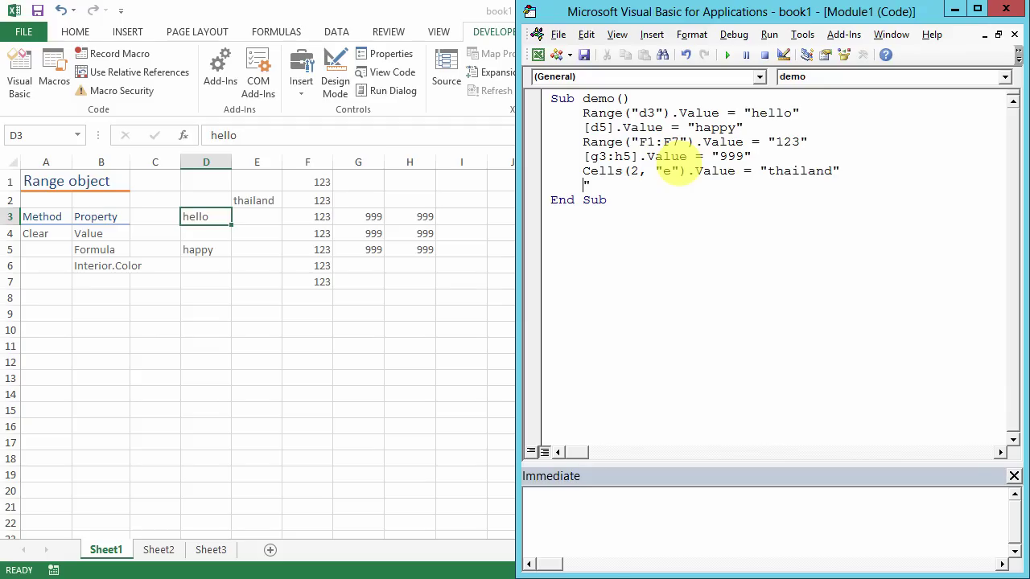
pyautogui.hotkey('shift', 'Left')
pyautogui.press('BackSpace')
# Write 'here I am' into D8 with Cells(8, 4), run it, and begin Sub demo2.
pyautogui.write('cells(')
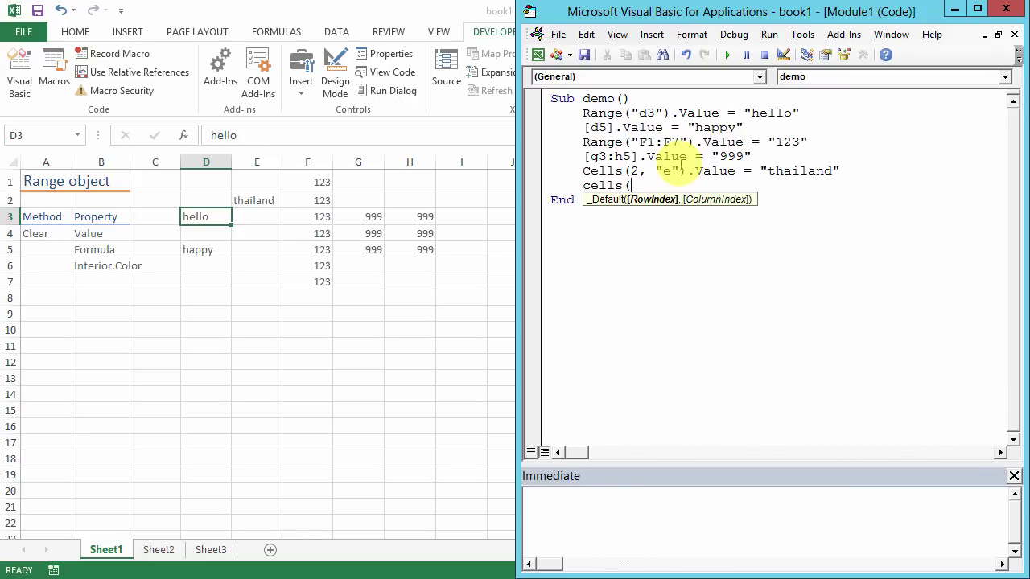
pyautogui.write('8,')
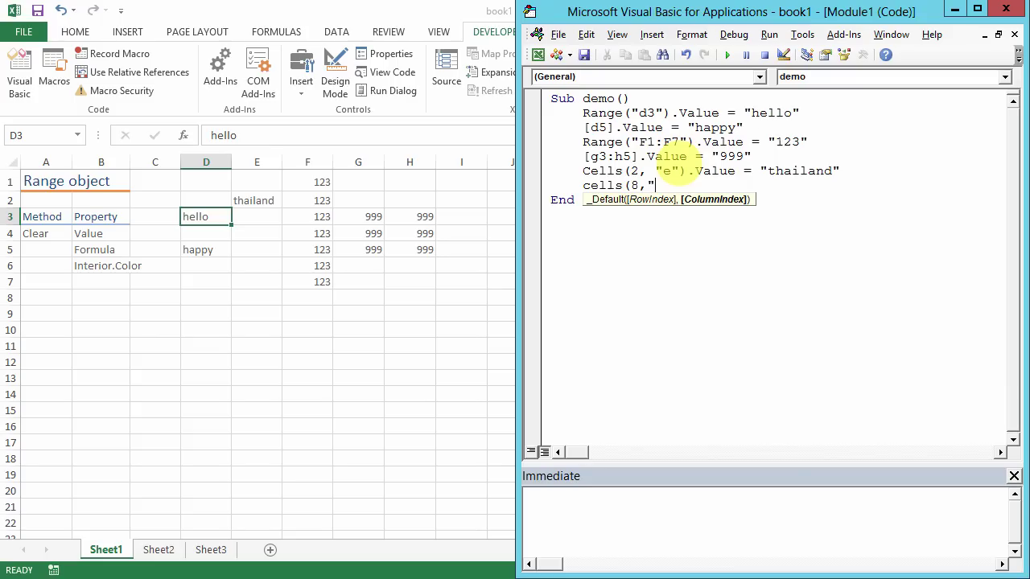
pyautogui.write('4)')
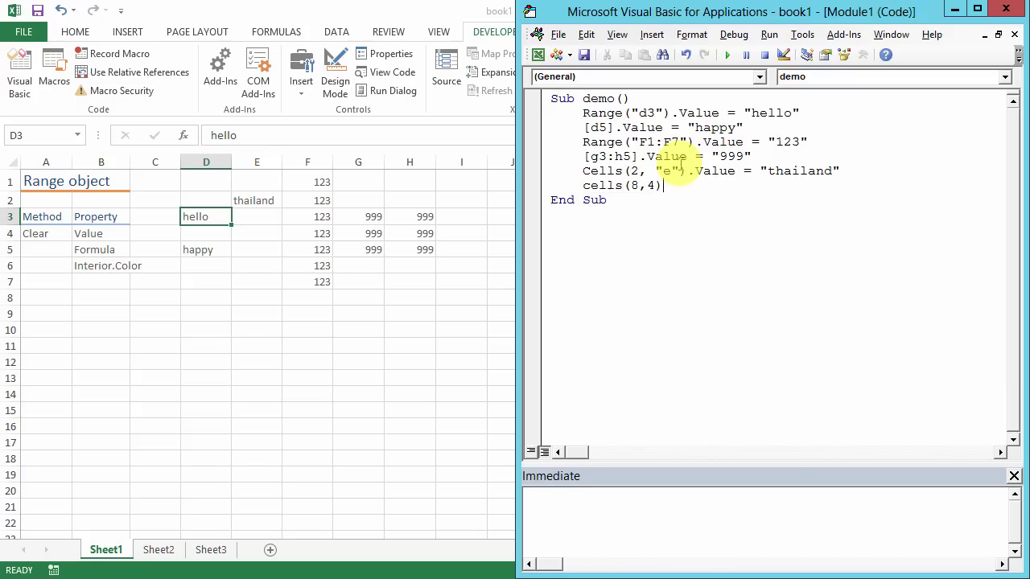
pyautogui.write('.value = "')
pyautogui.write('here I ')
pyautogui.write('am"')
pyautogui.press('F5')
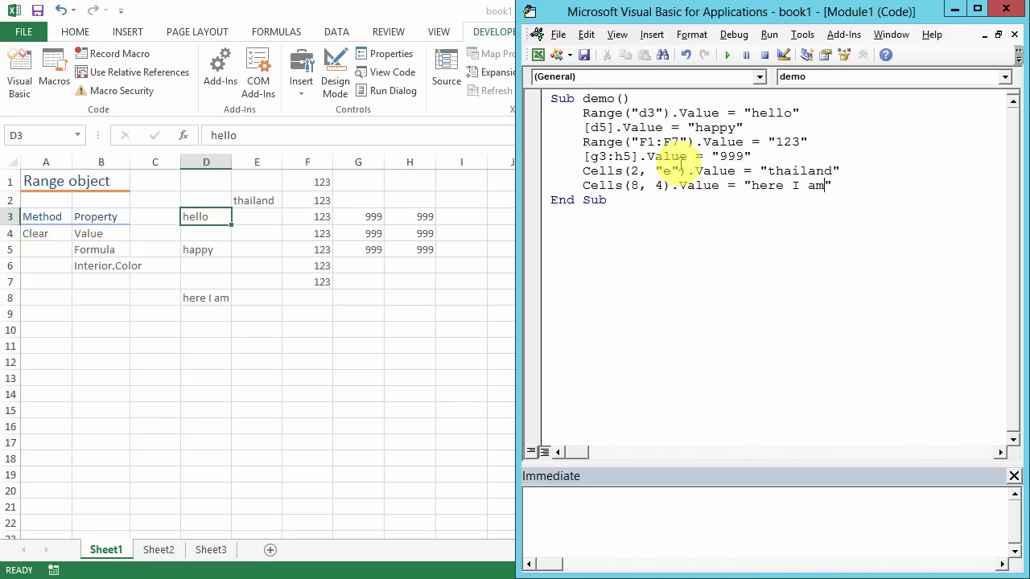
pyautogui.press('Return')
pyautogui.press('Return')
pyautogui.write('sub demo2')
# Give demo2 a Range("d:h").Clear line and run it to empty columns D:H.
pyautogui.press('Return')
pyautogui.press('Tab')
pyautogui.write('range("d:')
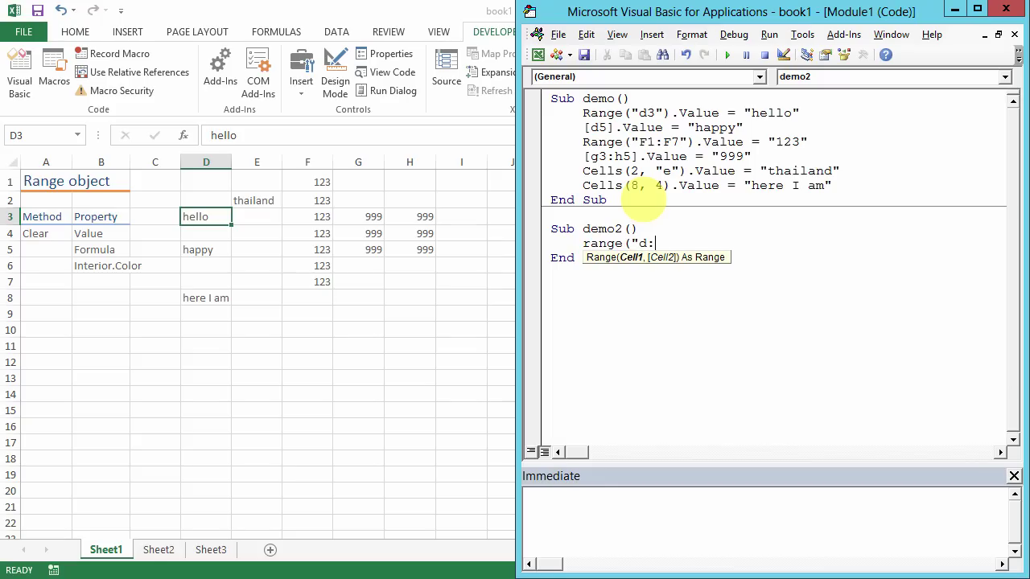
pyautogui.write('h")')
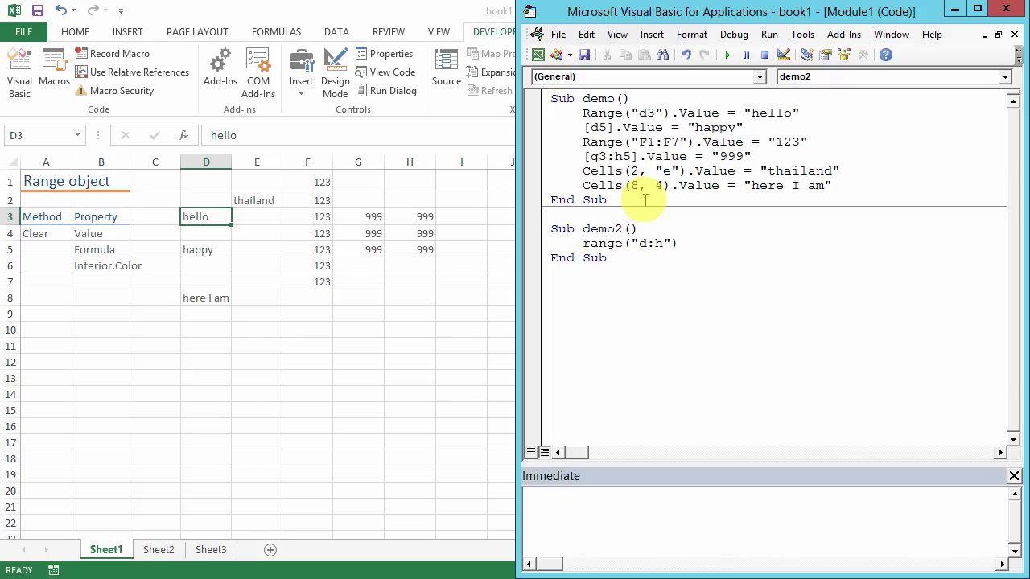
pyautogui.write('.')
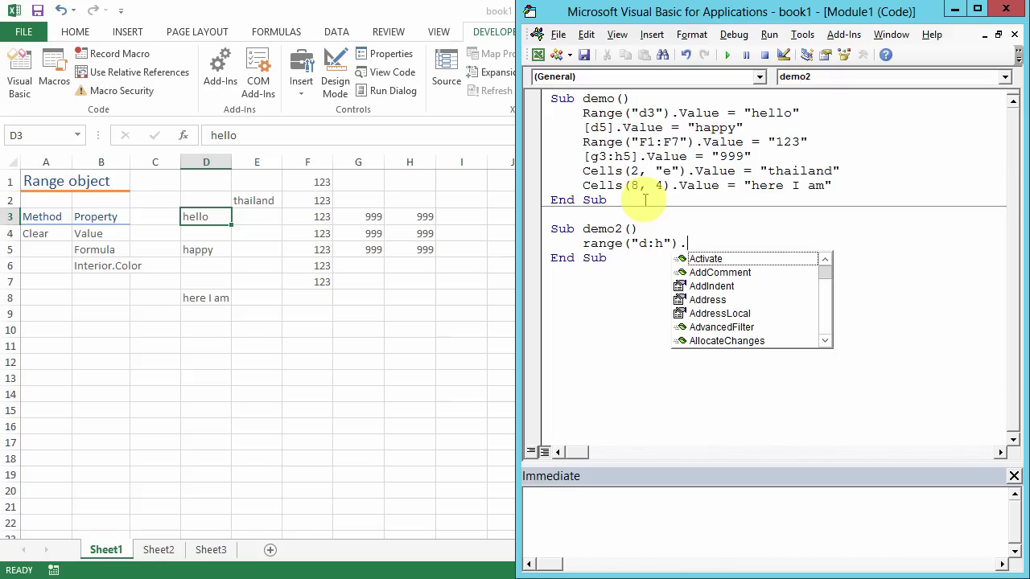
pyautogui.write('clear')
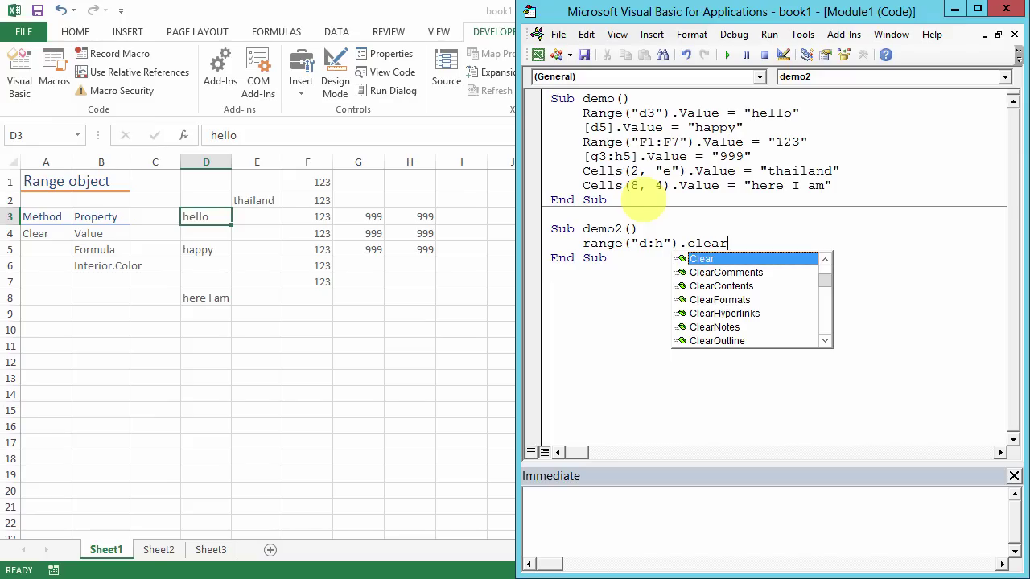
pyautogui.press('Return')
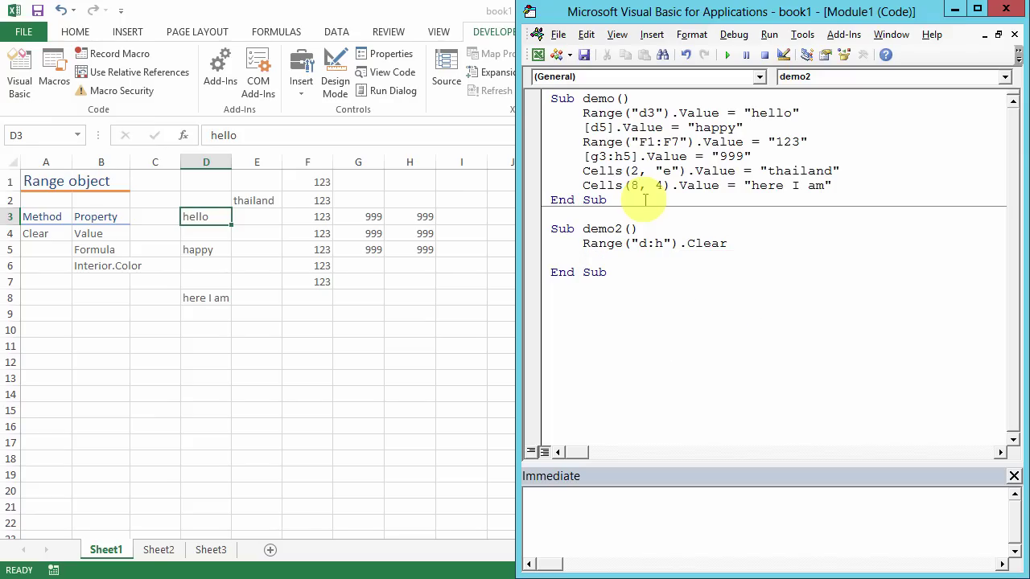
pyautogui.press('F5')
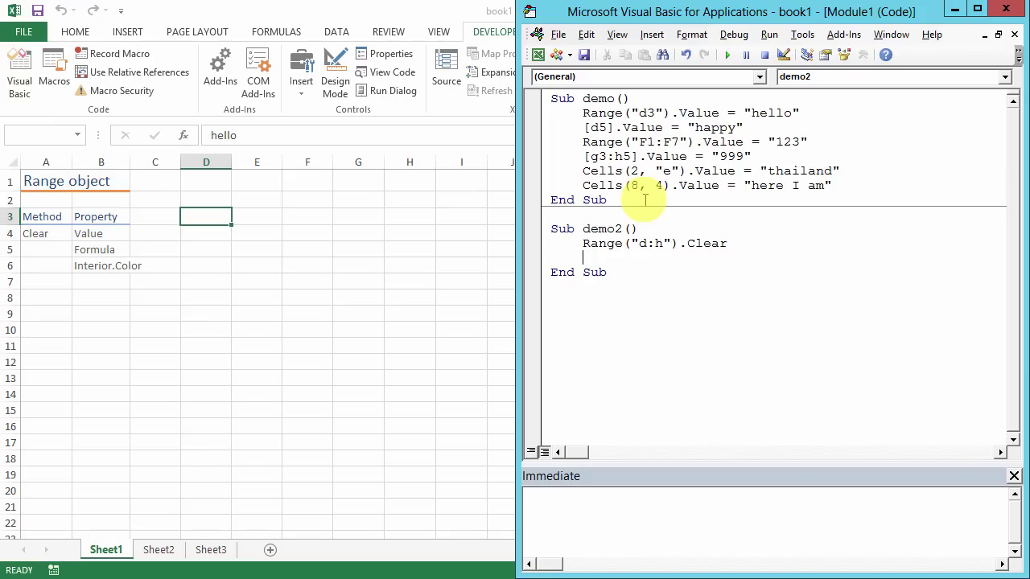
# Add Range("3:3").Clear and run demo2 again to empty row 3.
pyautogui.write('range')
pyautogui.write('("')
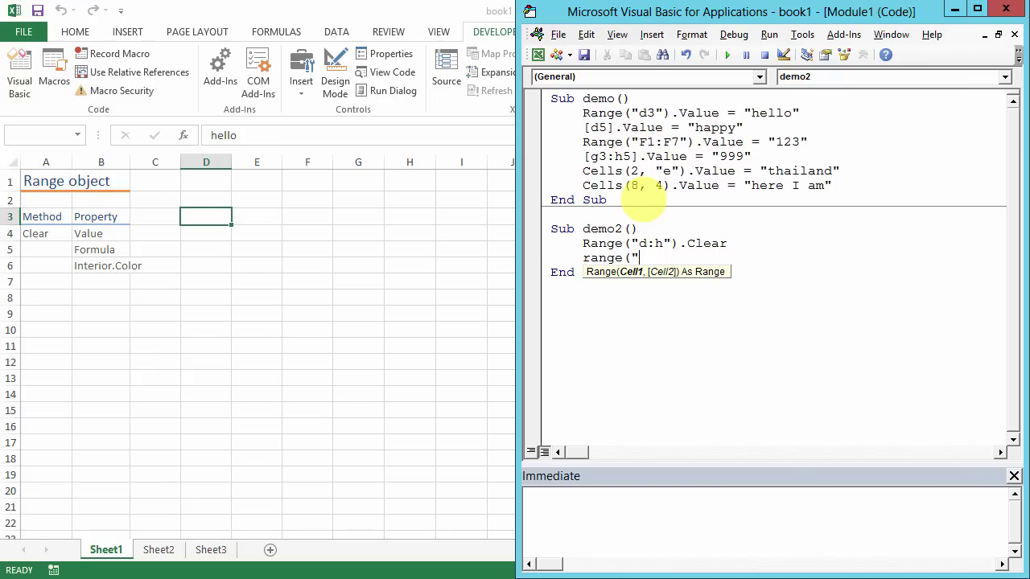
pyautogui.write('3:3"')
pyautogui.write(').clear')
pyautogui.press('F5')
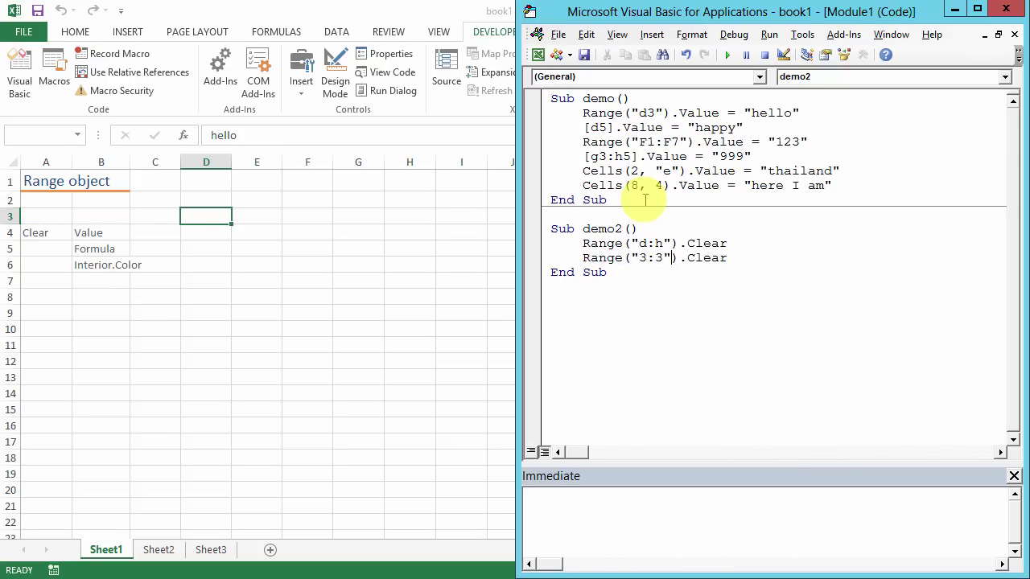
pyautogui.press('Return')
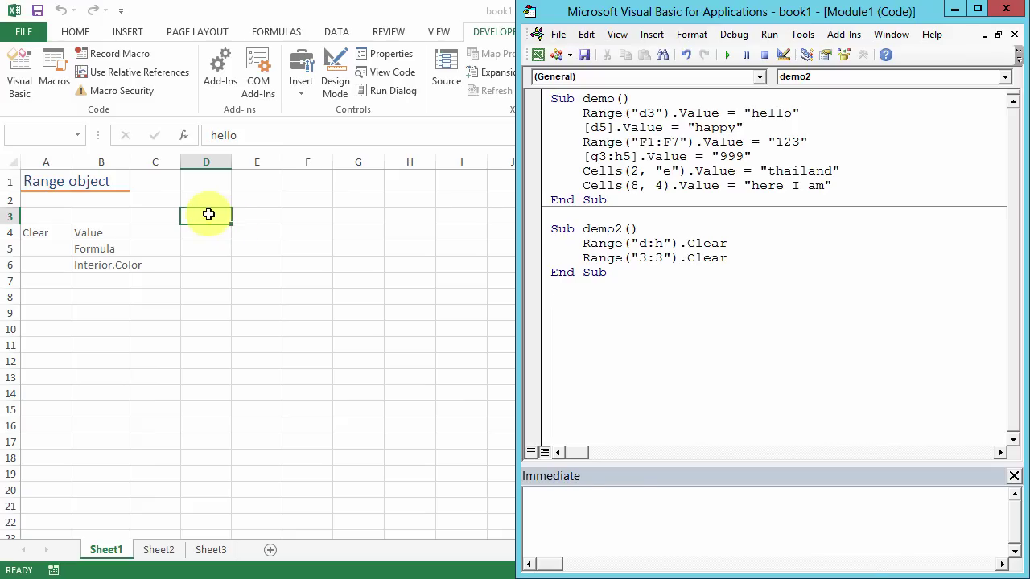
# Fill D3:F3 red and D5:F6 dark blue using Home > Fill Color.
pyautogui.moveTo(209, 214); pyautogui.dragTo(305, 219)
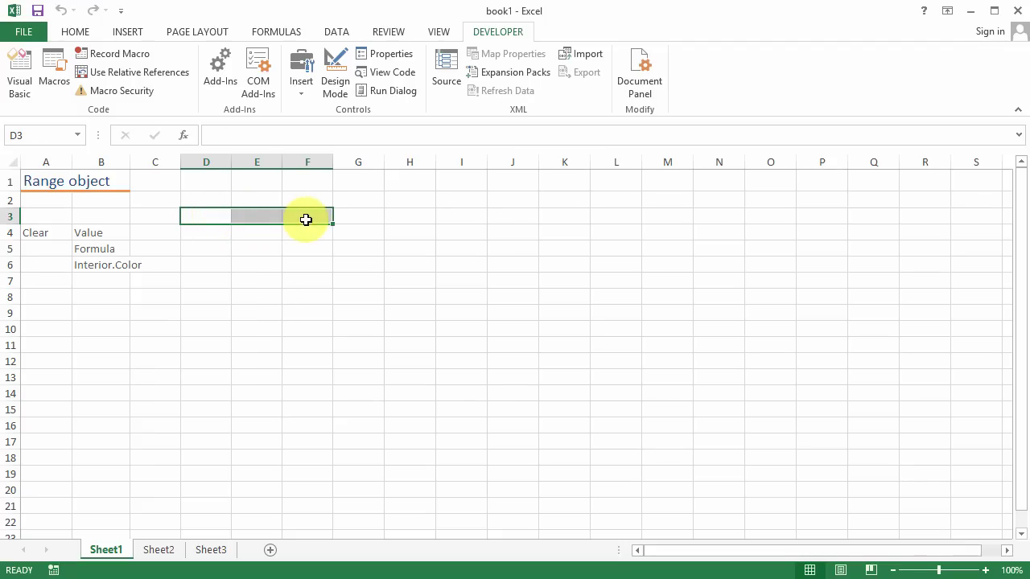
pyautogui.click(64, 29)
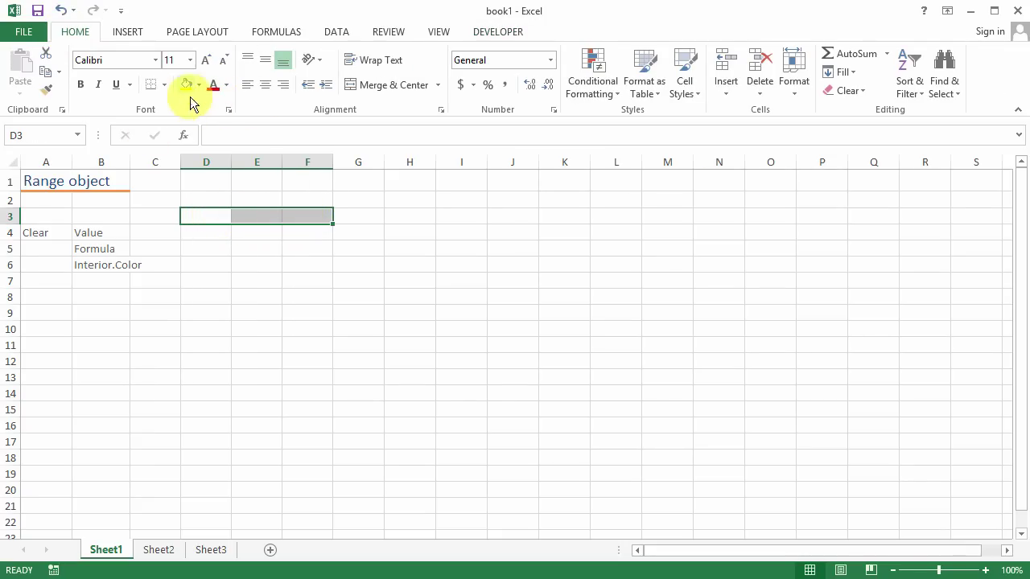
pyautogui.click(199, 84)
pyautogui.click(185, 210)
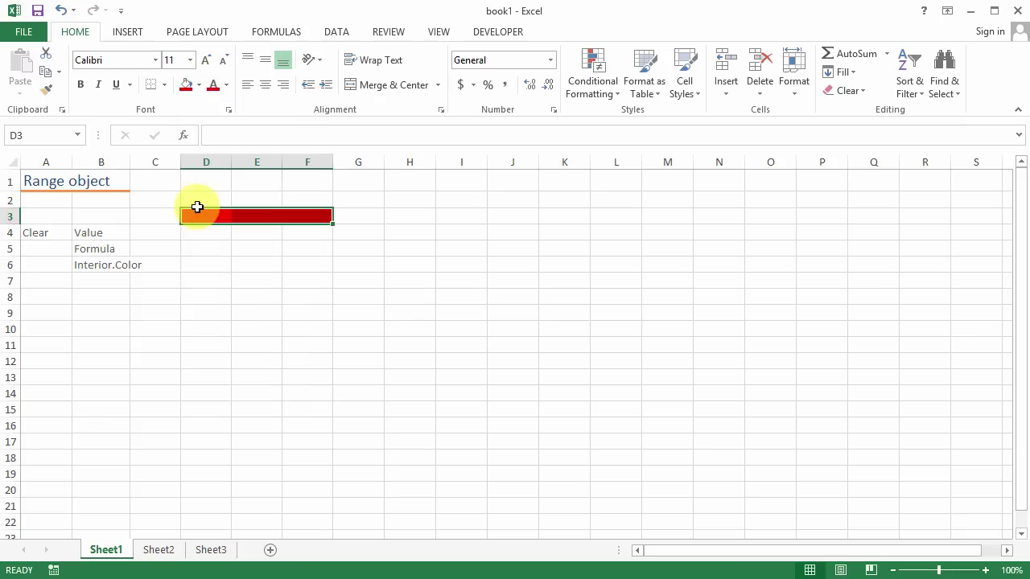
pyautogui.moveTo(192, 251); pyautogui.dragTo(302, 264)
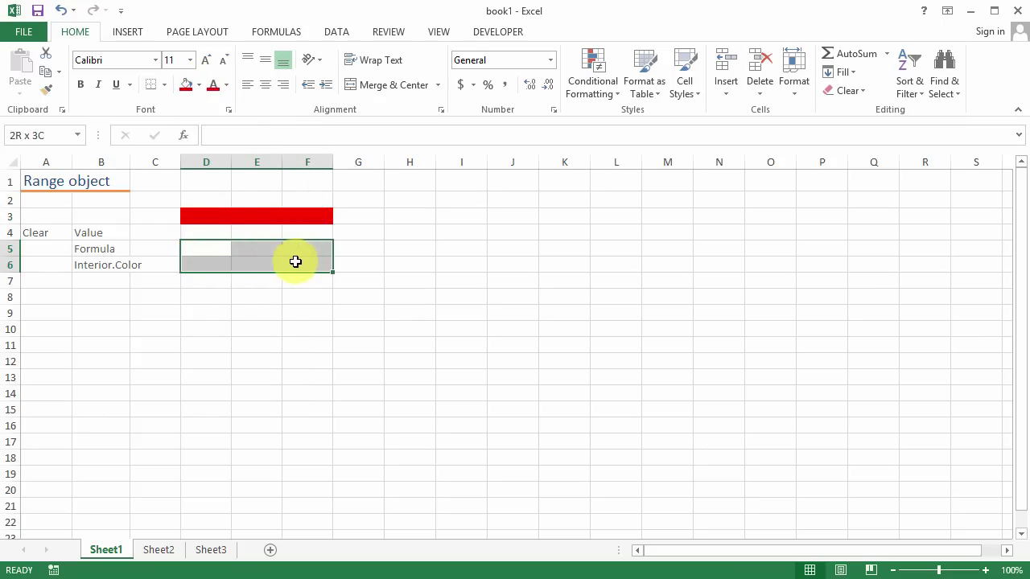
pyautogui.click(198, 85)
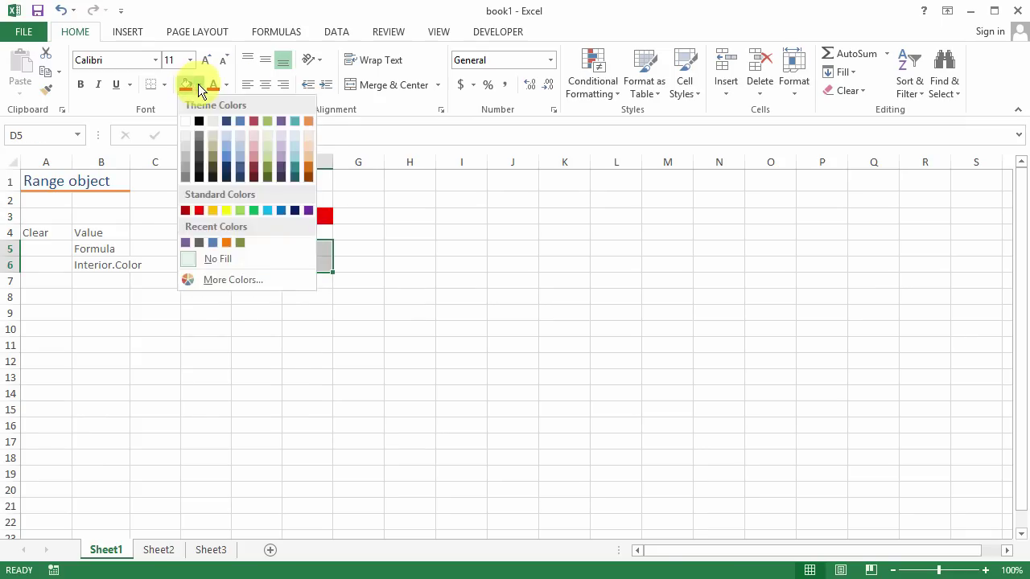
pyautogui.click(226, 121)
# Fill D8:F8 red to complete the flag, then select columns D:F for clearing.
pyautogui.moveTo(202, 294); pyautogui.dragTo(308, 296)
pyautogui.click(197, 84)
pyautogui.click(185, 210)
pyautogui.click(375, 280)
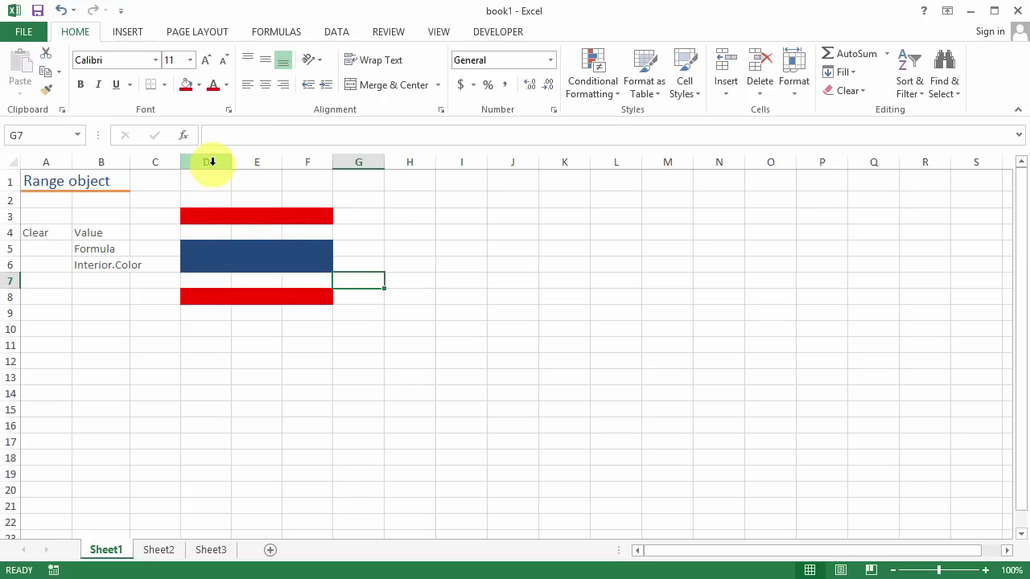
pyautogui.moveTo(210, 160); pyautogui.dragTo(309, 161)
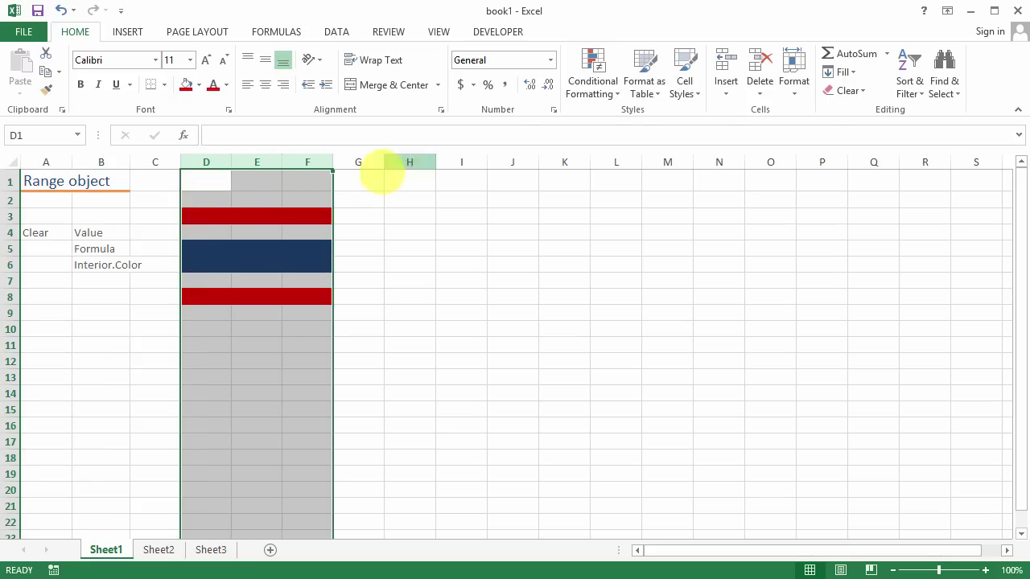
pyautogui.click(842, 92)
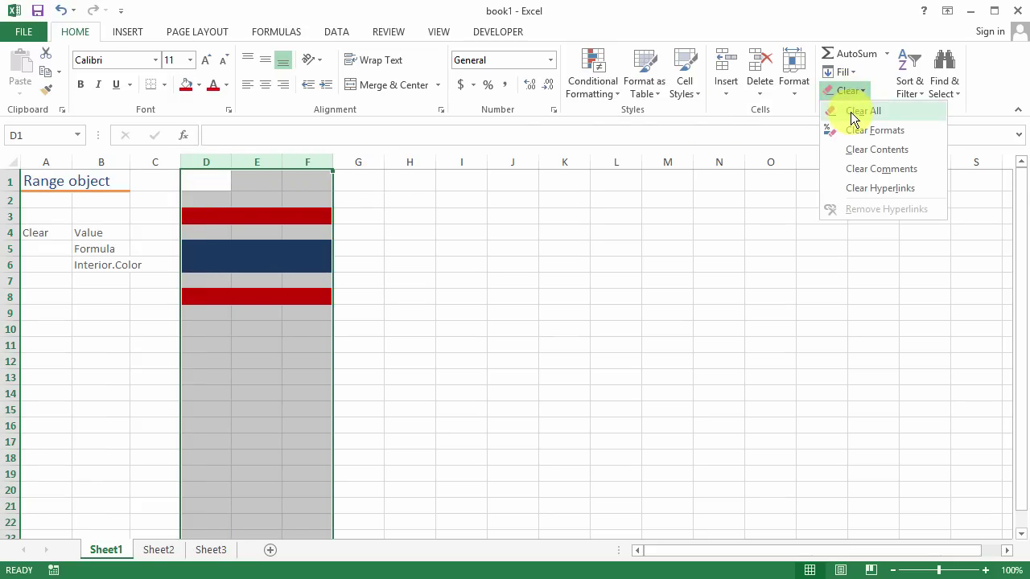
# Clear All from columns D:F and start a new Sub ThaiFlag macro in the VBA editor.
pyautogui.click(853, 113)
pyautogui.press('Down')
pyautogui.press('Down')
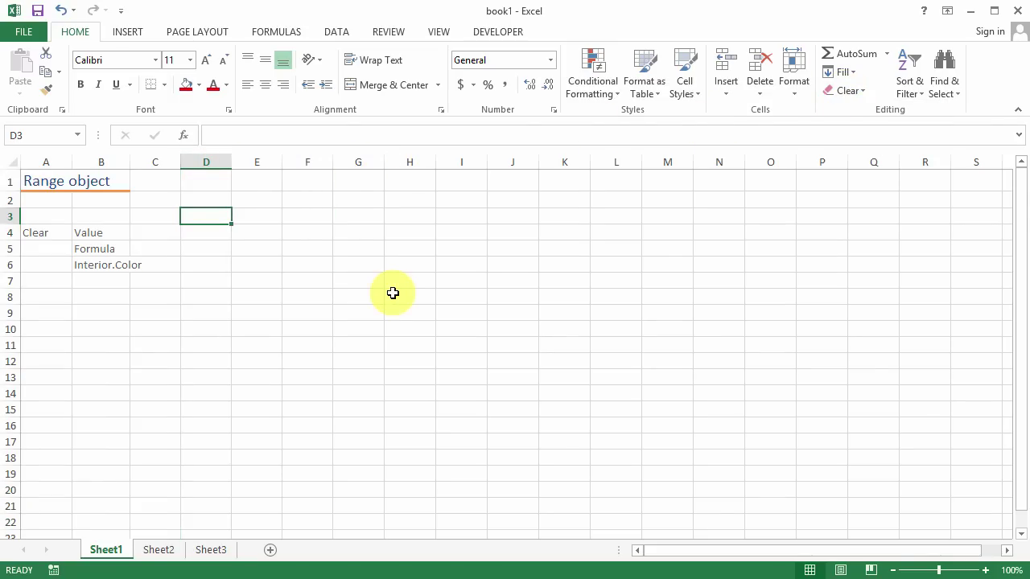
pyautogui.hotkey('alt', 'F11')
pyautogui.write('Sub ThaiFlag')
pyautogui.press('Return')
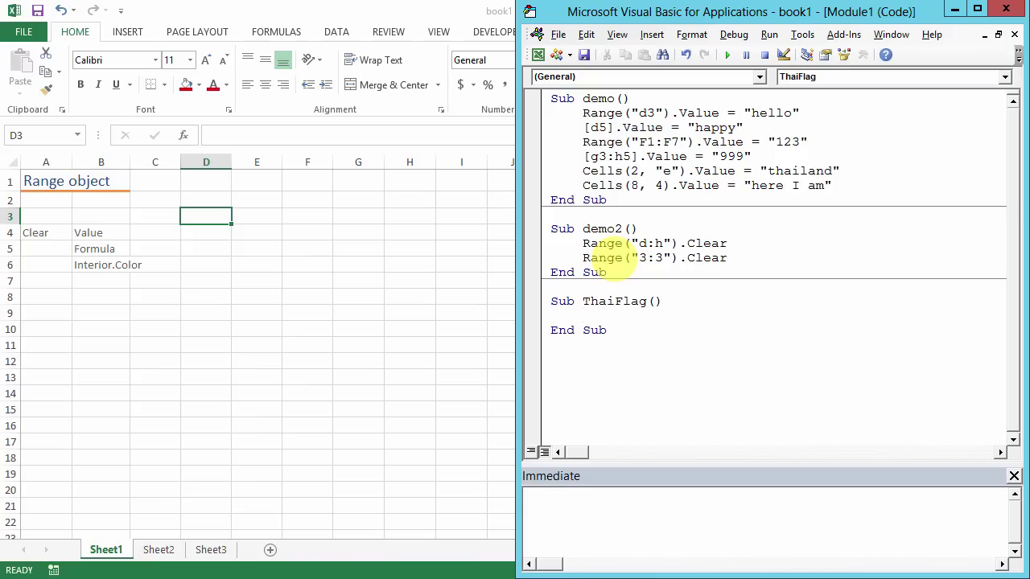
# Make ThaiFlag set D3:F3's Interior.Color to vbRed and run it.
pyautogui.write('range(')
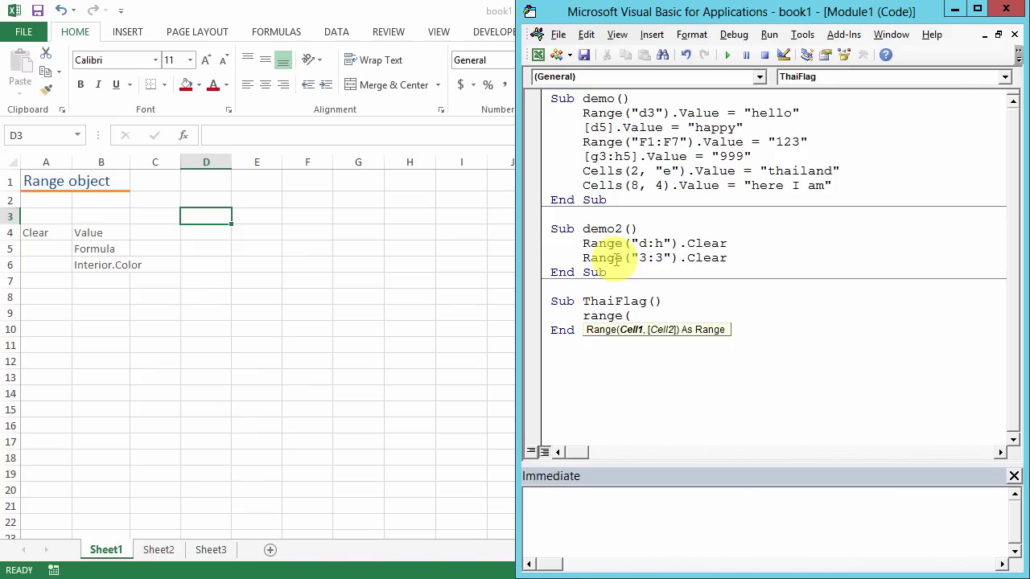
pyautogui.write('"d3:f3')
pyautogui.write('").')
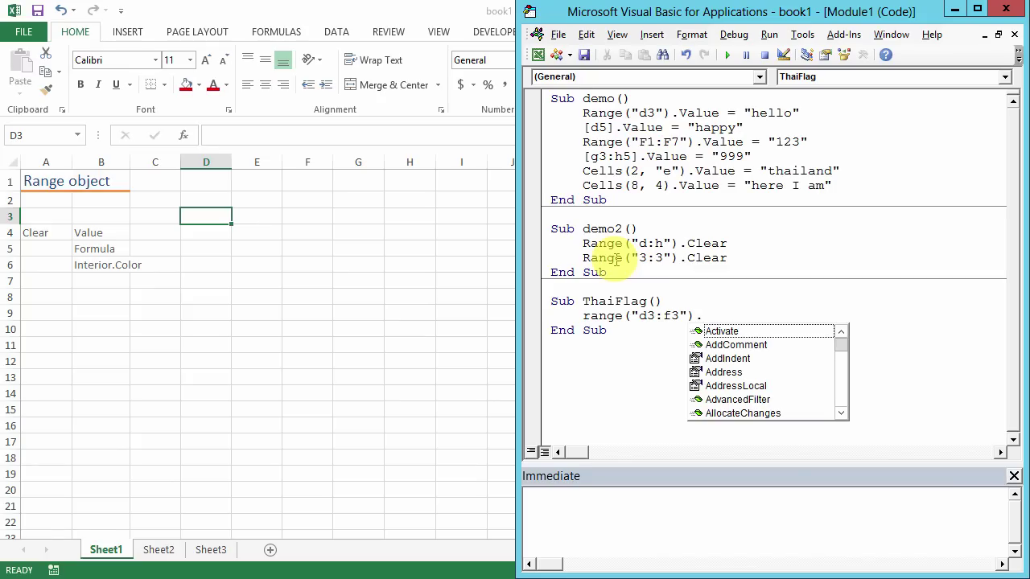
pyautogui.write('i')
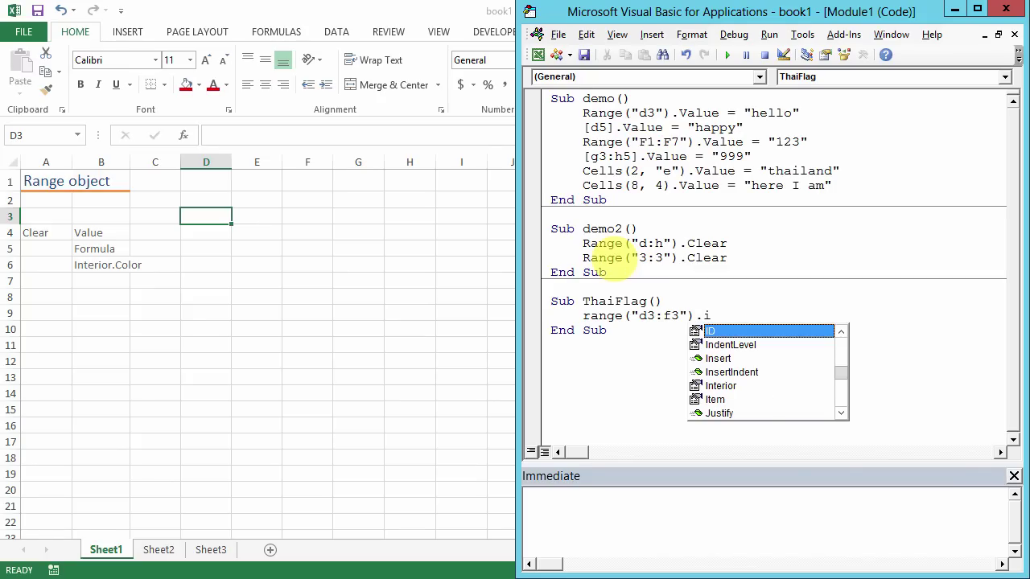
pyautogui.write('nterior.color ')
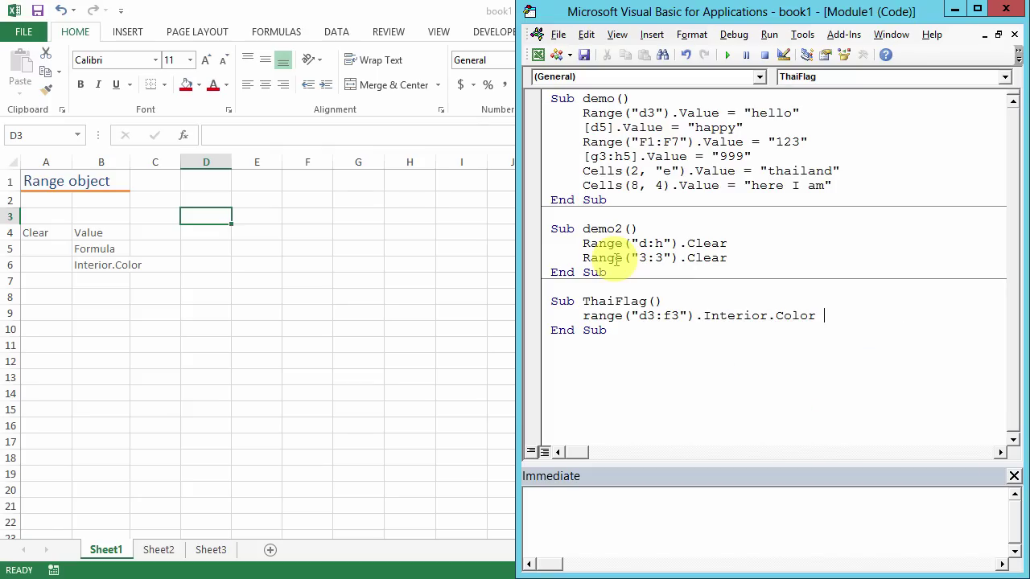
pyautogui.write('= ')
pyautogui.write('vb')
pyautogui.write('red')
pyautogui.press('Return')
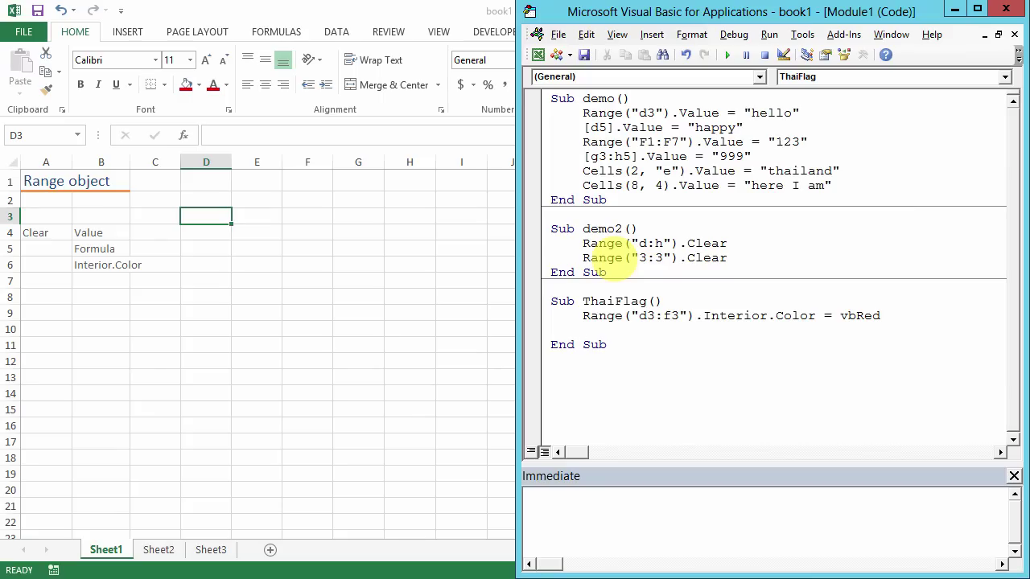
pyautogui.press('F5')
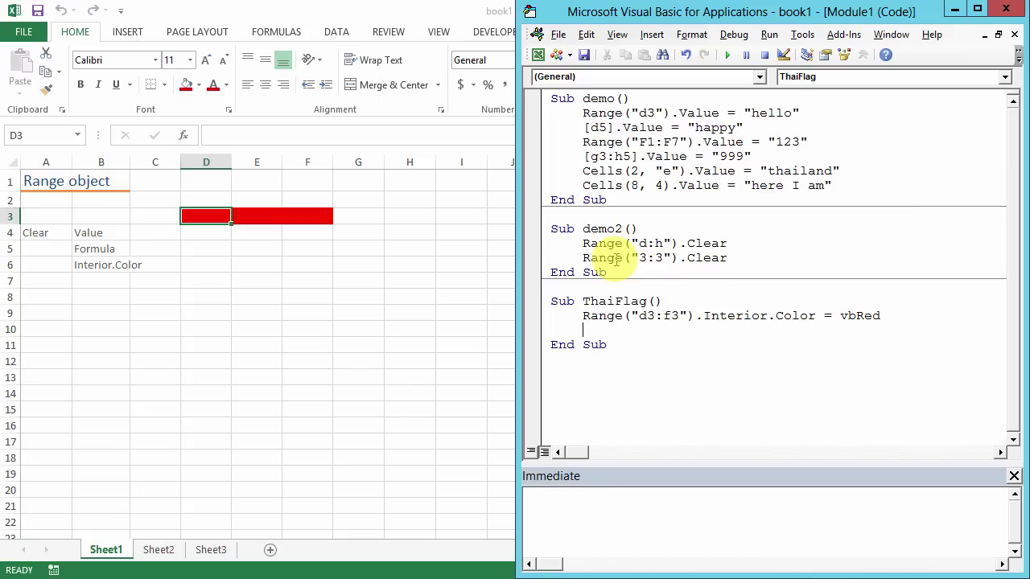
# Add ThaiFlag lines colouring D5:F6 vbBlue and D8:F8 vbRed, running the macro after each.
pyautogui.write('range(')
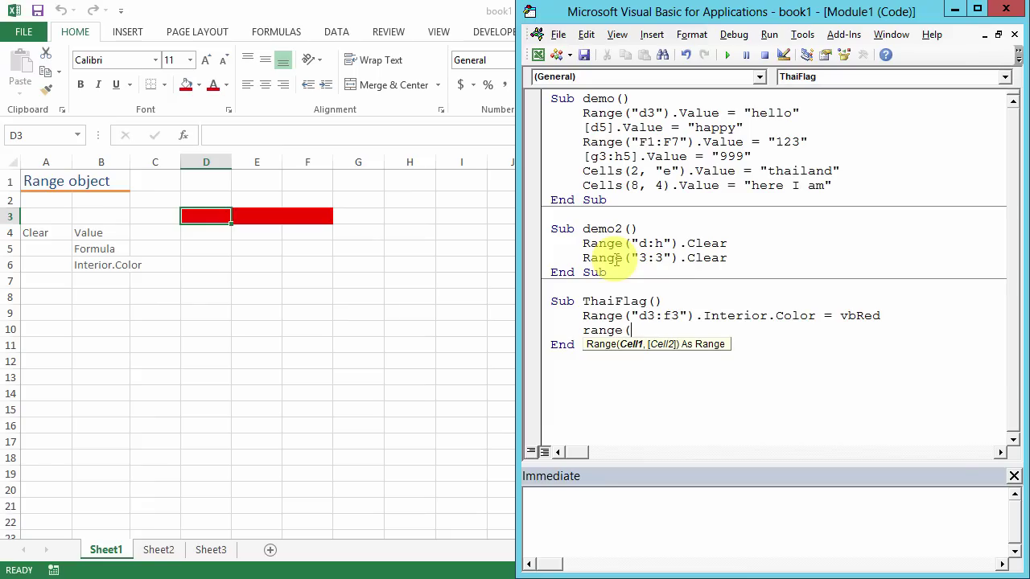
pyautogui.write('"d5:f6").int')
pyautogui.press('Tab')
pyautogui.write('.co = vbBlue')
pyautogui.press('Return')
pyautogui.press('F5')
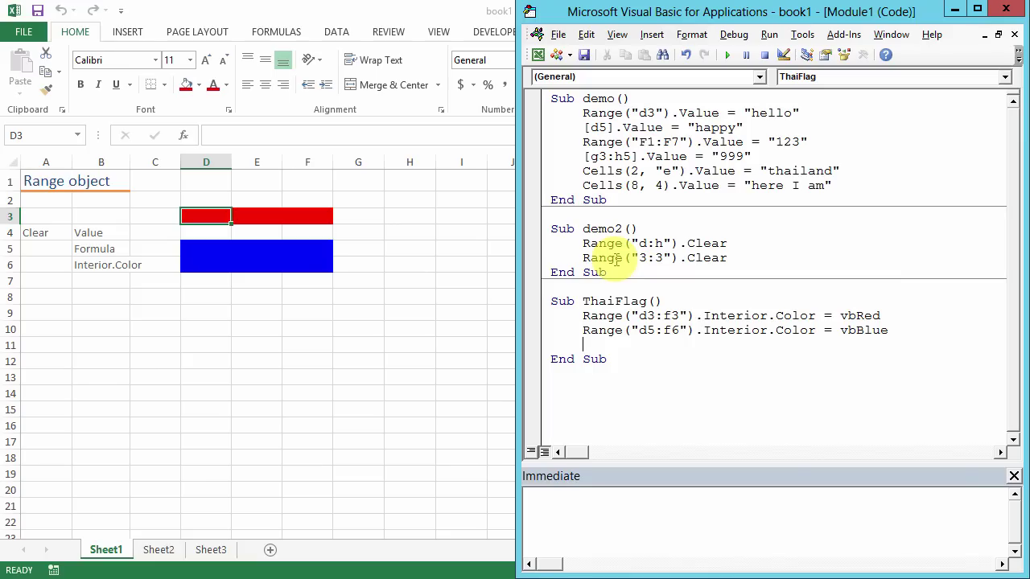
pyautogui.write('range("d8:f8')
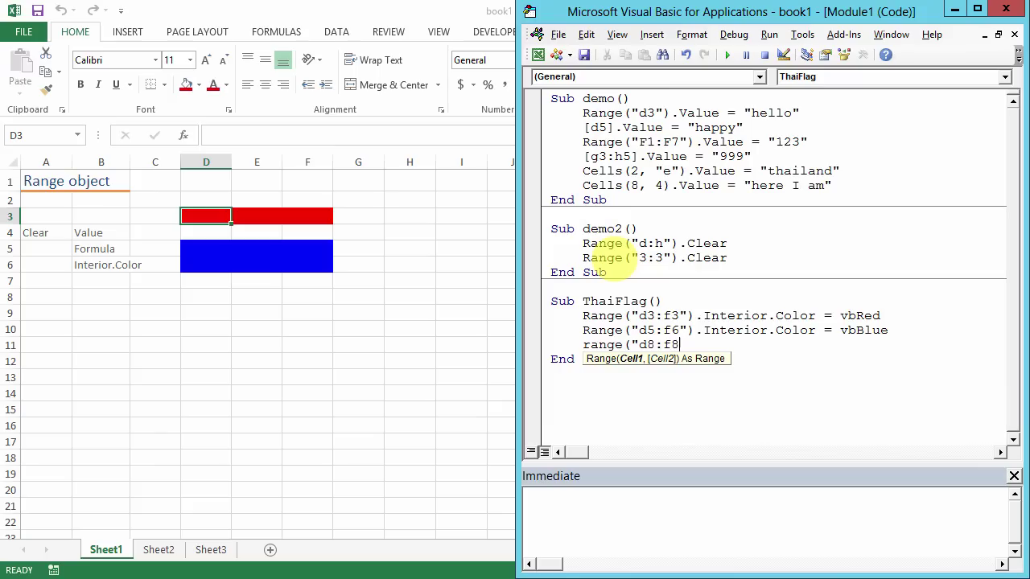
pyautogui.write('").int')
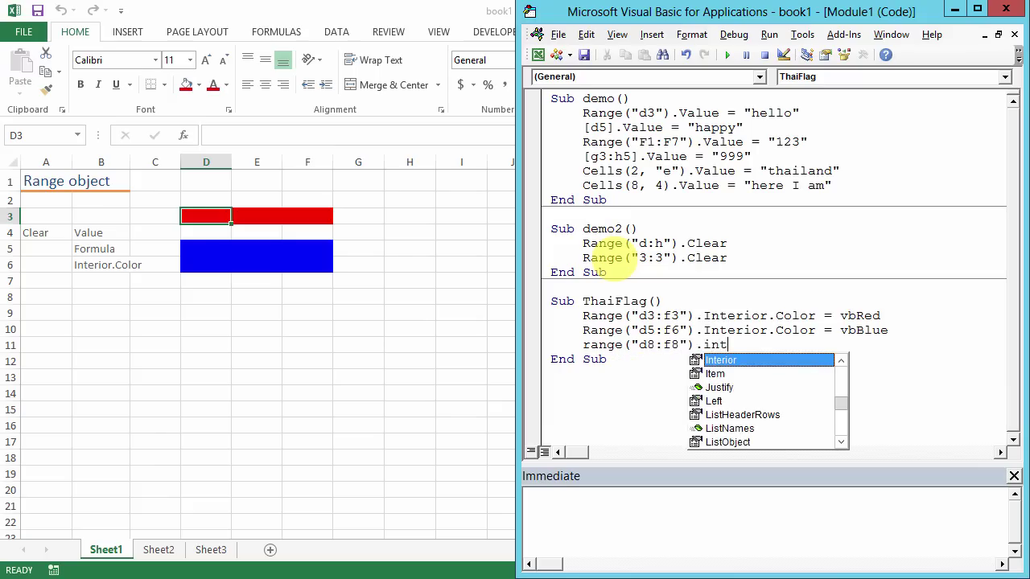
pyautogui.write('.co =vbred')
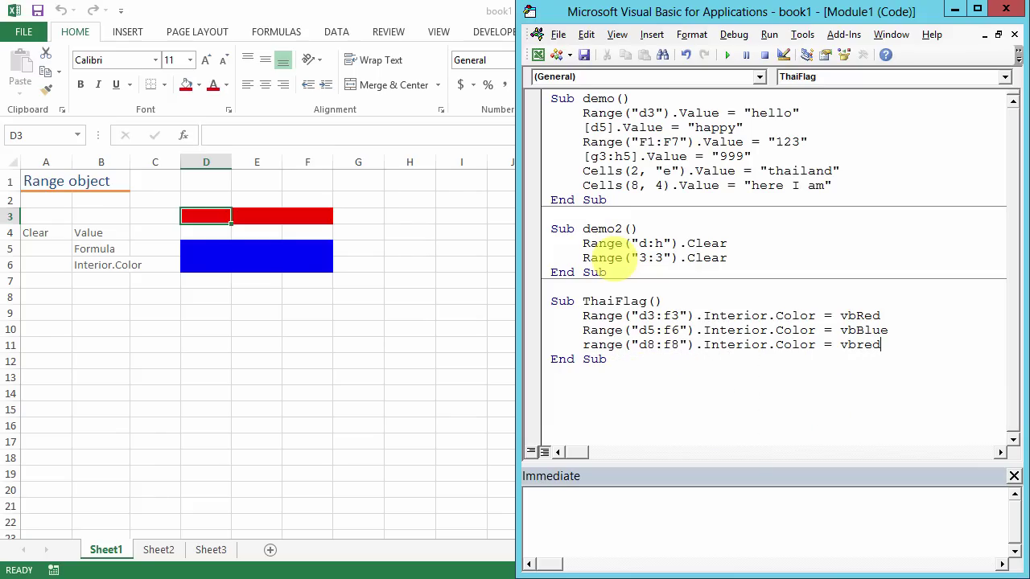
pyautogui.press('F5')
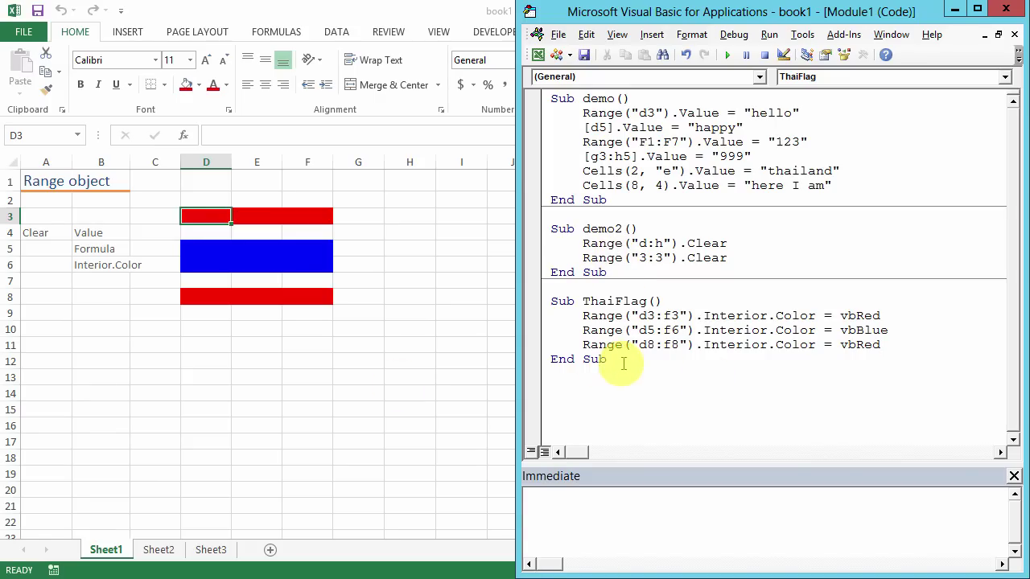
pyautogui.press('Return')
# Create Sub ThaiFlag2 with a line colouring H3 red via RGB(255,0,0).
pyautogui.write('sub ThaiFlag')
pyautogui.write('2()')
pyautogui.press('Return')
pyautogui.press('Tab')
pyautogui.write('range(')
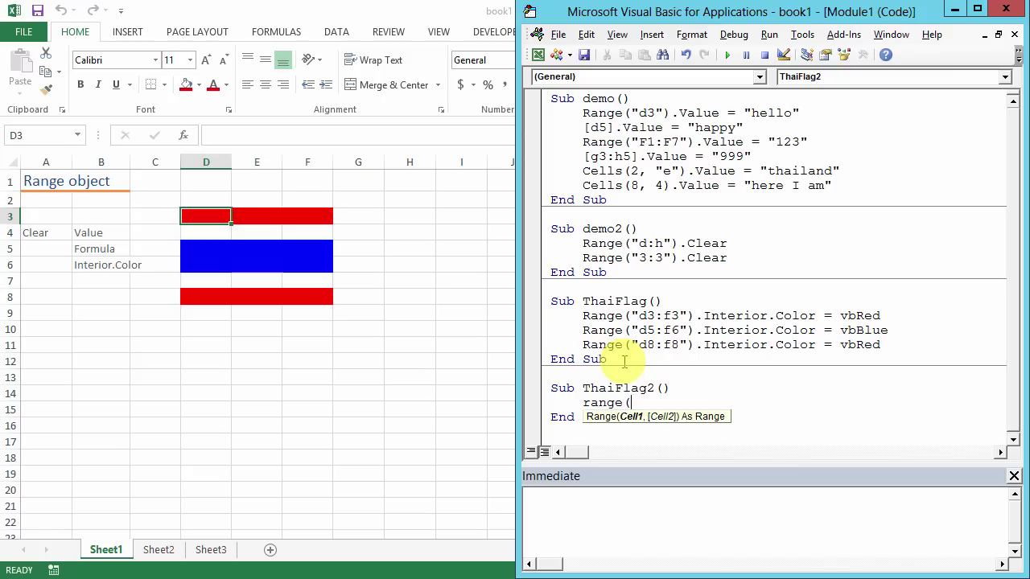
pyautogui.write('"h3").inte')
pyautogui.press('Tab')
pyautogui.write('.colo')
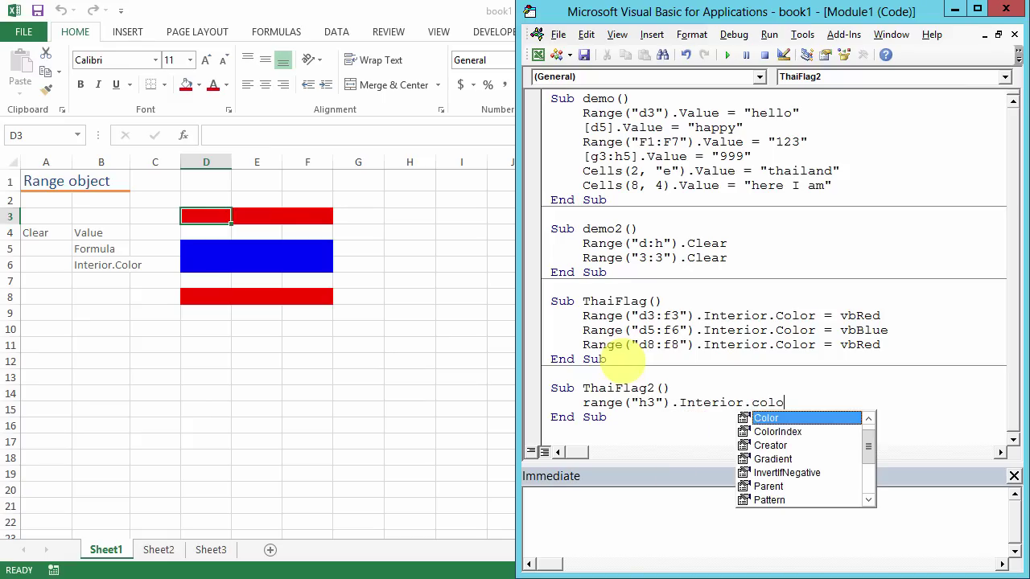
pyautogui.write(' = rgb')
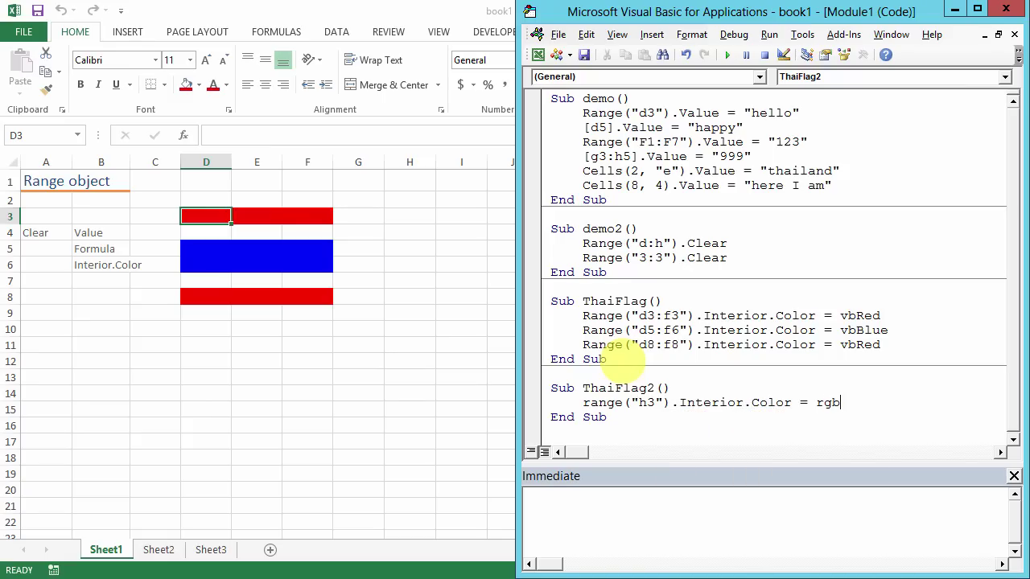
pyautogui.write('(255')
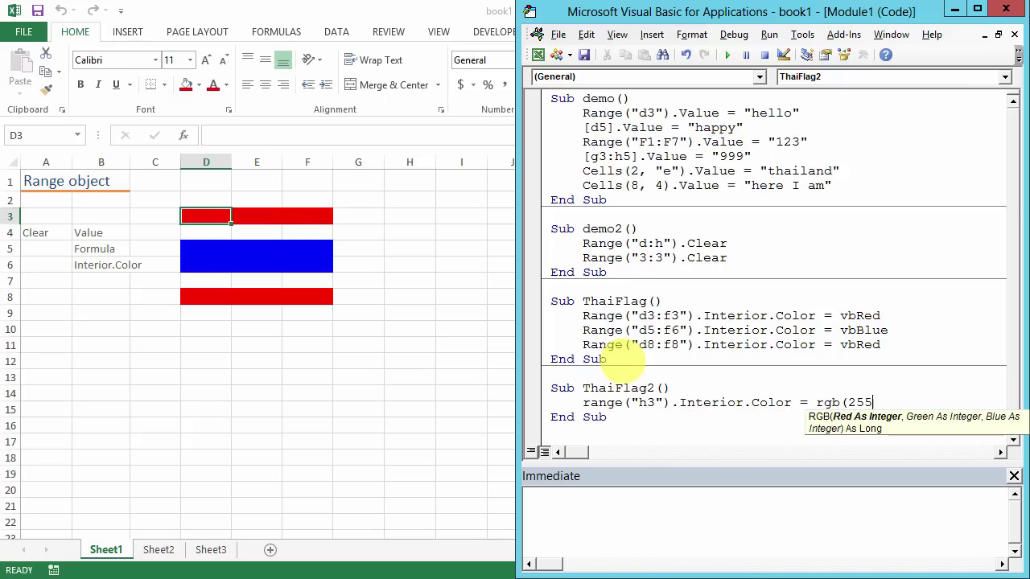
pyautogui.write(',0,0)')
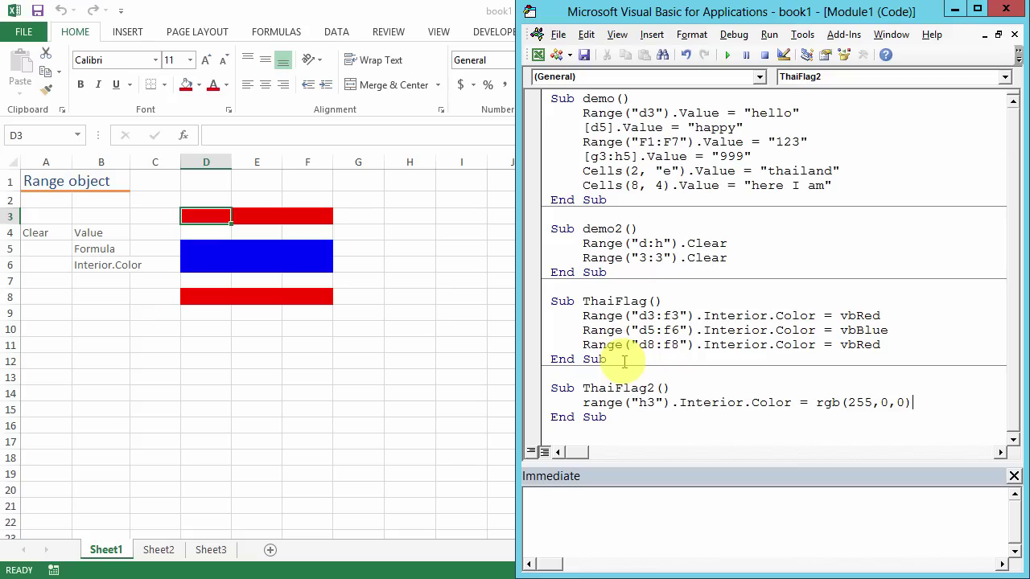
pyautogui.press('Return')
# Add lines colouring H5:H6 RGB(0,0,255) and H8 RGB(255,0,0), then run ThaiFlag2.
pyautogui.write('range')
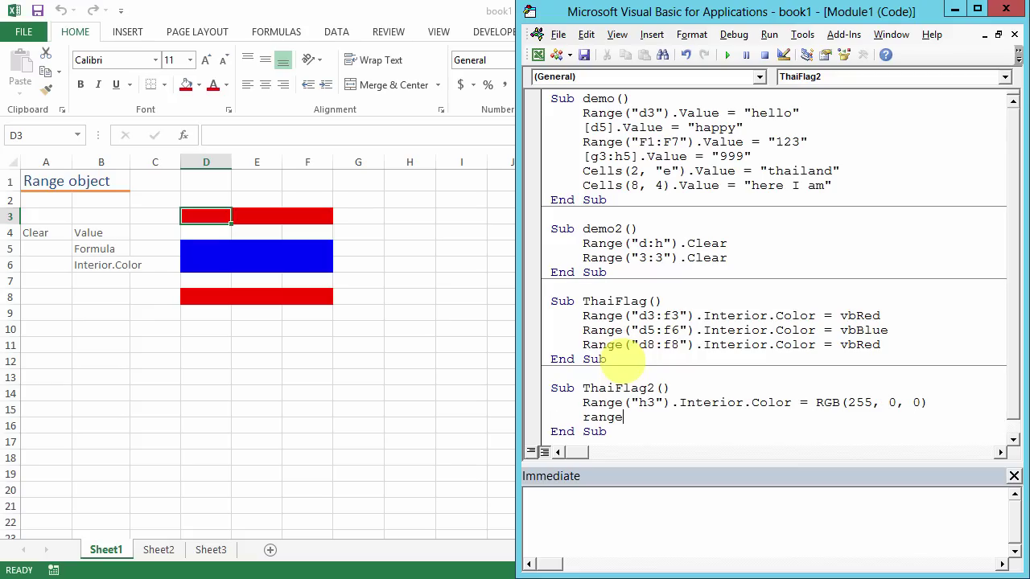
pyautogui.write('("H5:H6")')
pyautogui.write('.inte')
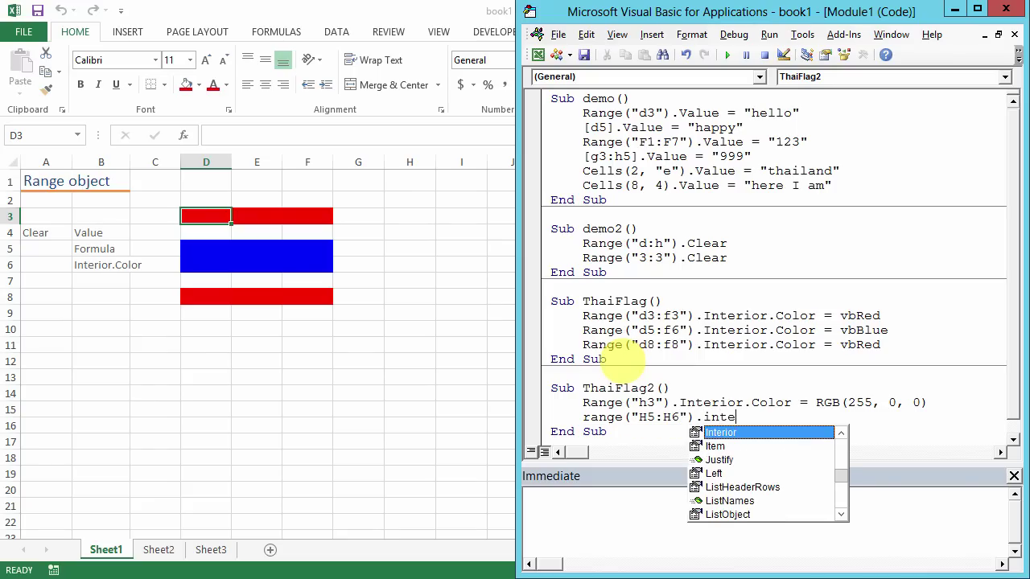
pyautogui.press('Tab')
pyautogui.write('.color =')
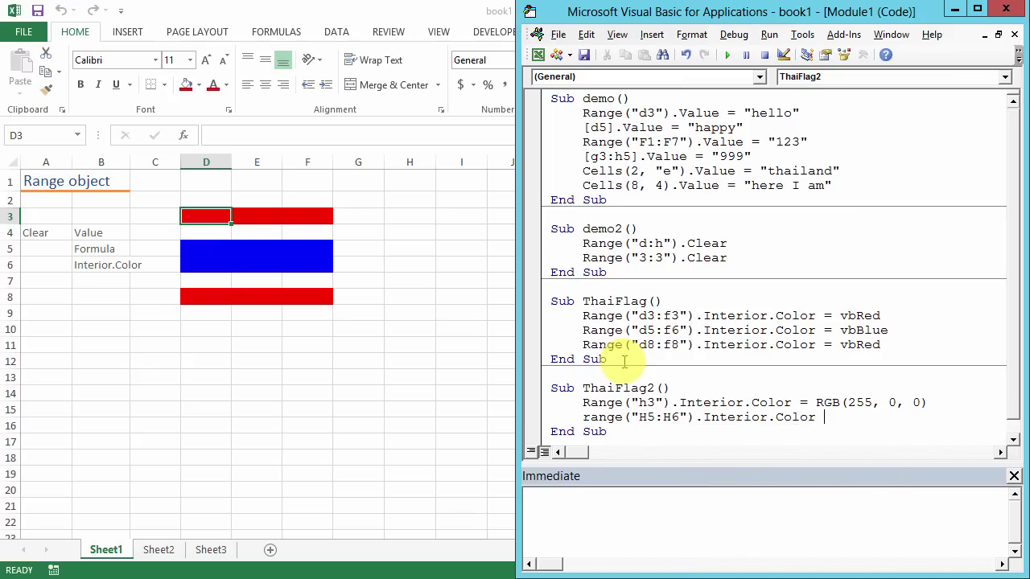
pyautogui.write('rgb')
pyautogui.write('(0,0,255)')
pyautogui.press('Return')
pyautogui.write('range')
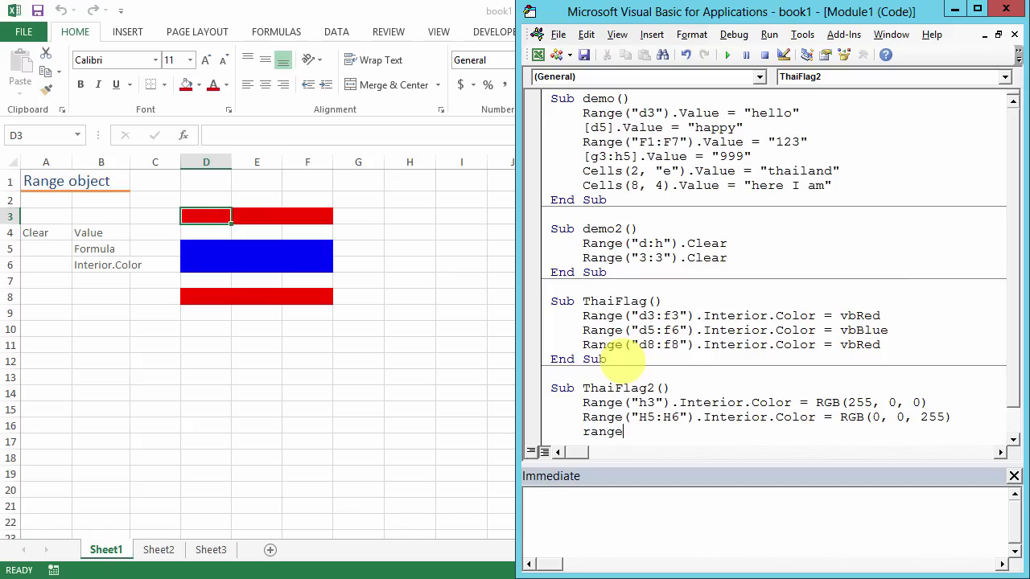
pyautogui.write('("h8").int')
pyautogui.press('Tab')
pyautogui.write('.col = rgb(')
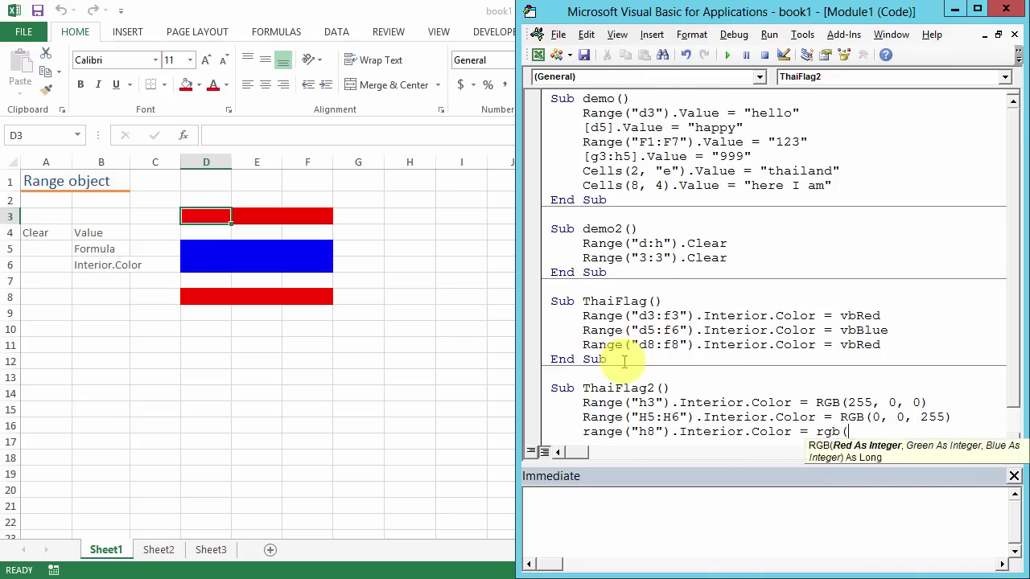
pyautogui.write('255, 0, 0)')
pyautogui.press('Return')
pyautogui.press('F5')
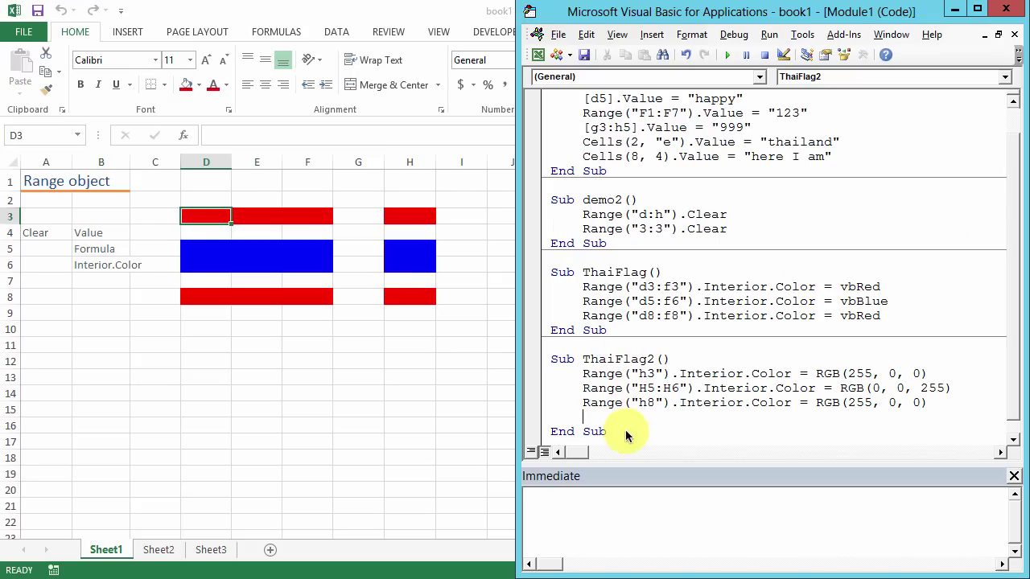
pyautogui.click(604, 417)
# Add Range("H:H").ColumnWidth = 27 to ThaiFlag2, run it, and check column H's new width.
pyautogui.write('range("H:H"')
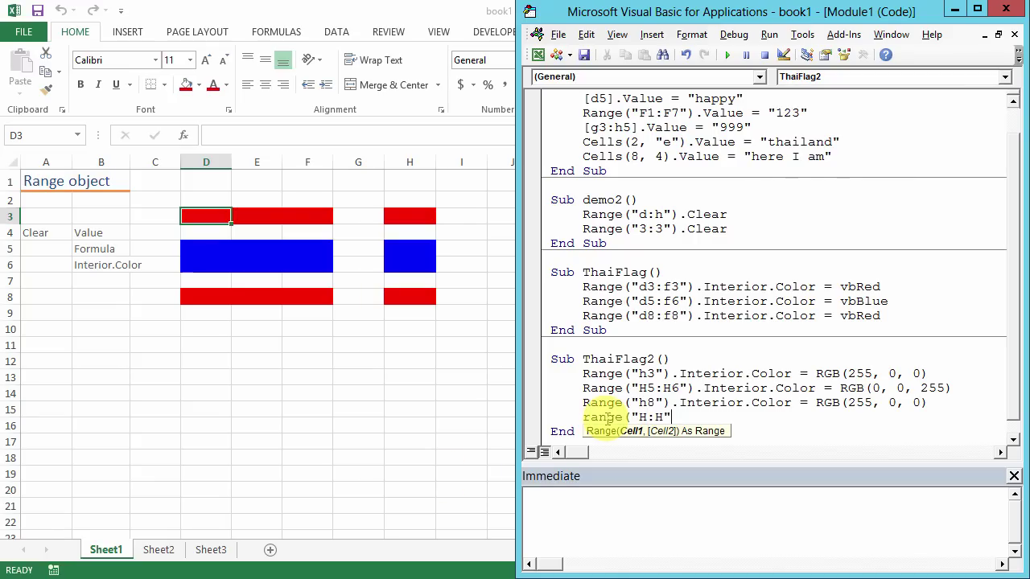
pyautogui.write(').col')
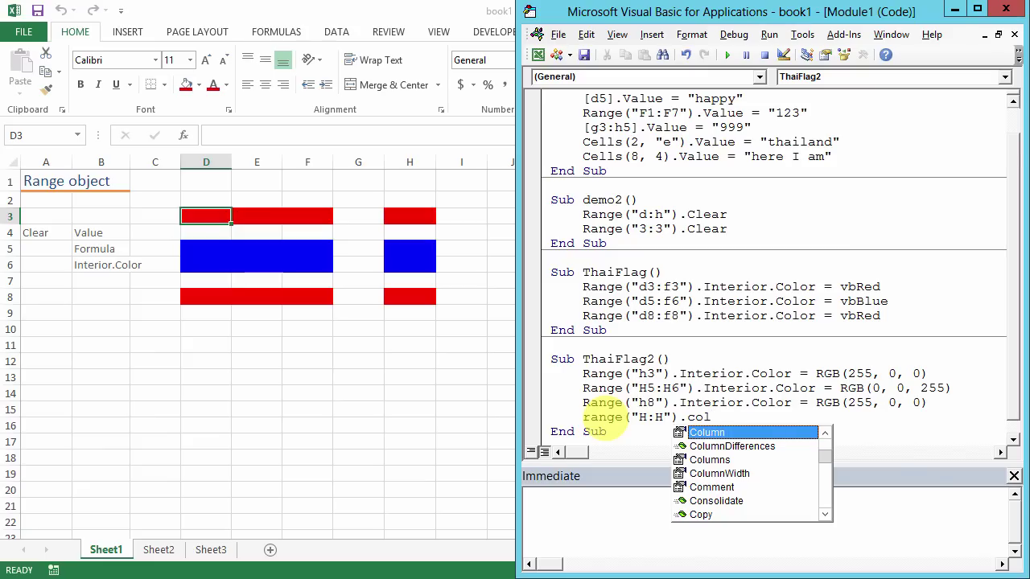
pyautogui.press('Down')
pyautogui.press('Down')
pyautogui.press('Down')
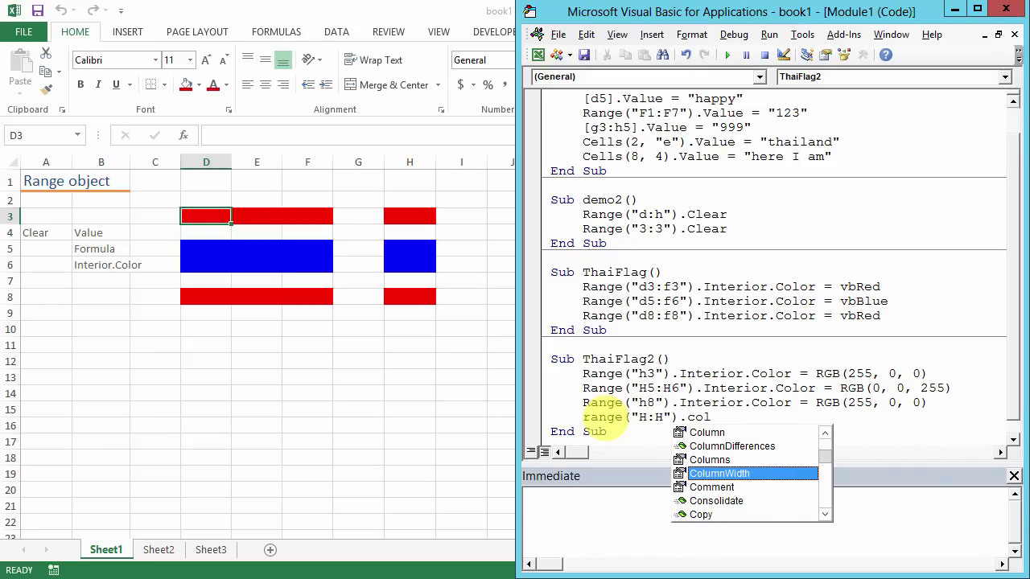
pyautogui.write('= 27')
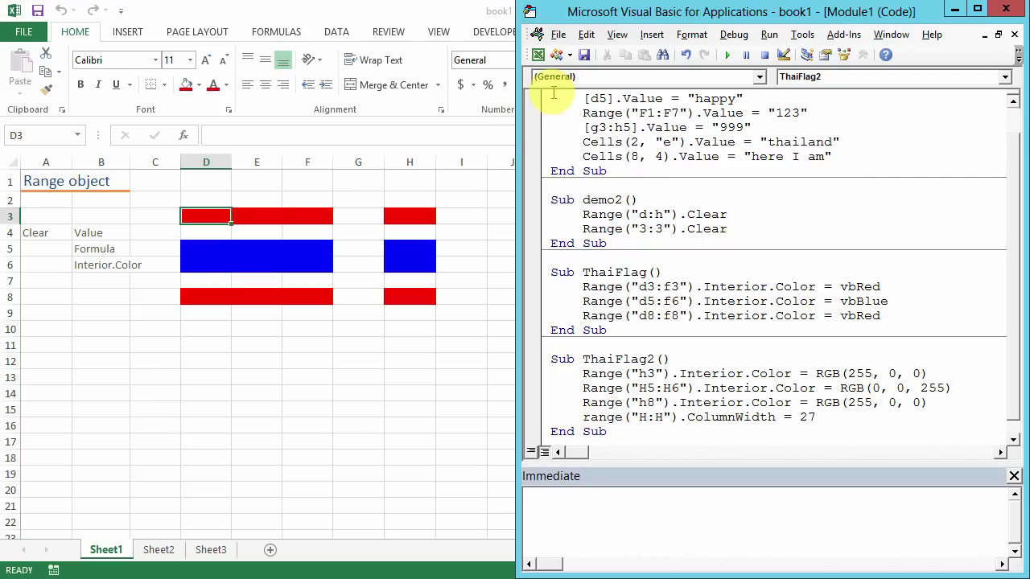
pyautogui.press('F5')
pyautogui.moveTo(515, 121); pyautogui.dragTo(550, 121)
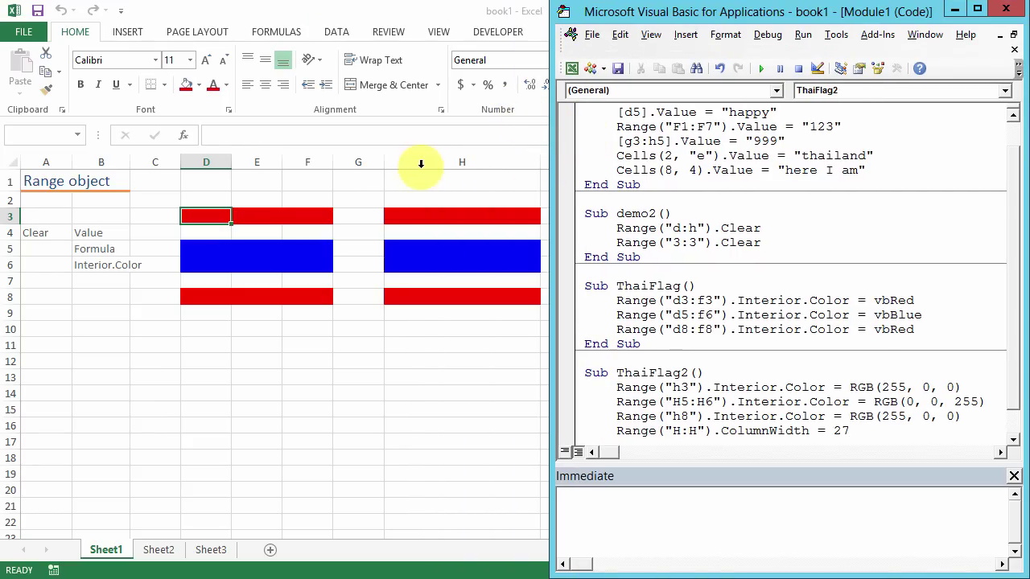
pyautogui.click(411, 163)
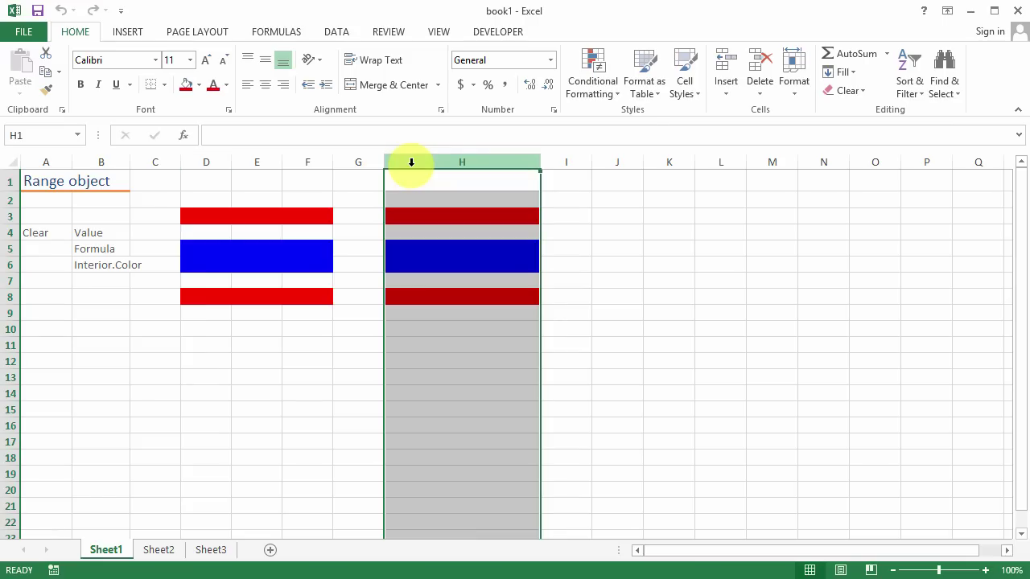
pyautogui.click(585, 239)
pyautogui.hotkey('alt', 'F11')
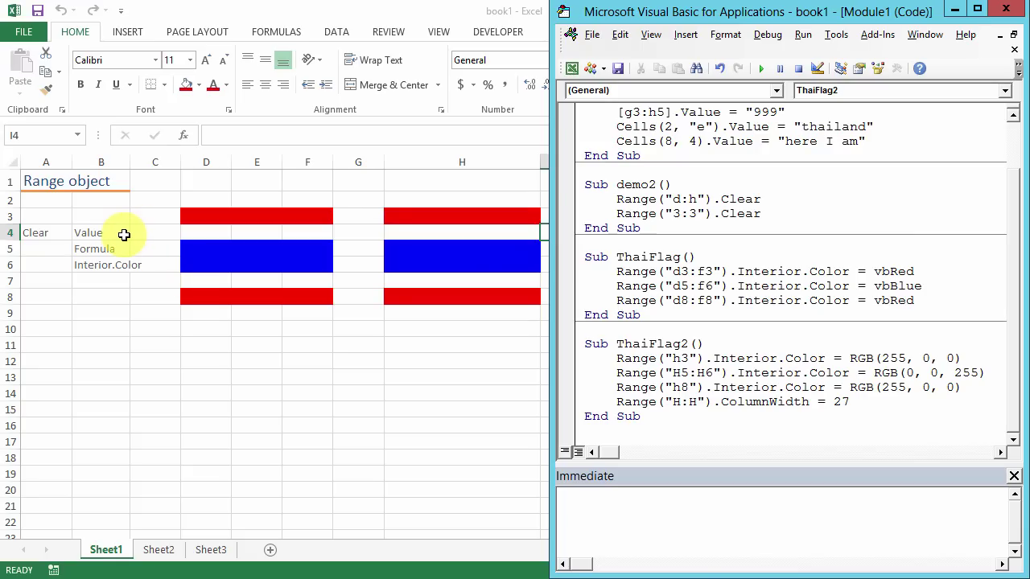
pyautogui.click(731, 141)
# Write a demo3 macro setting [B10:F15].Formula to =RANDBETWEEN(1,100) and run it.
pyautogui.click(895, 271)
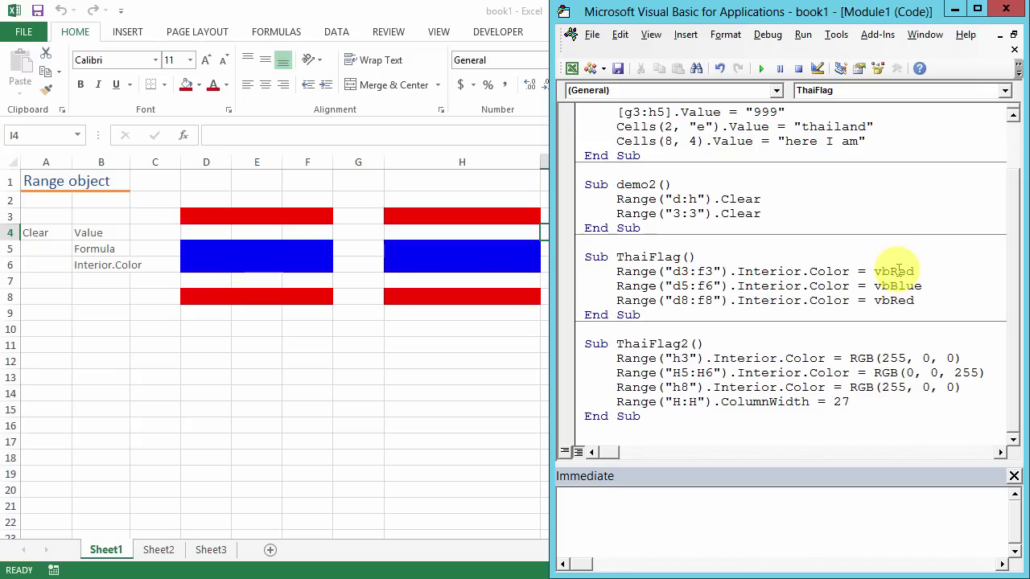
pyautogui.click(612, 430)
pyautogui.write('sub ')
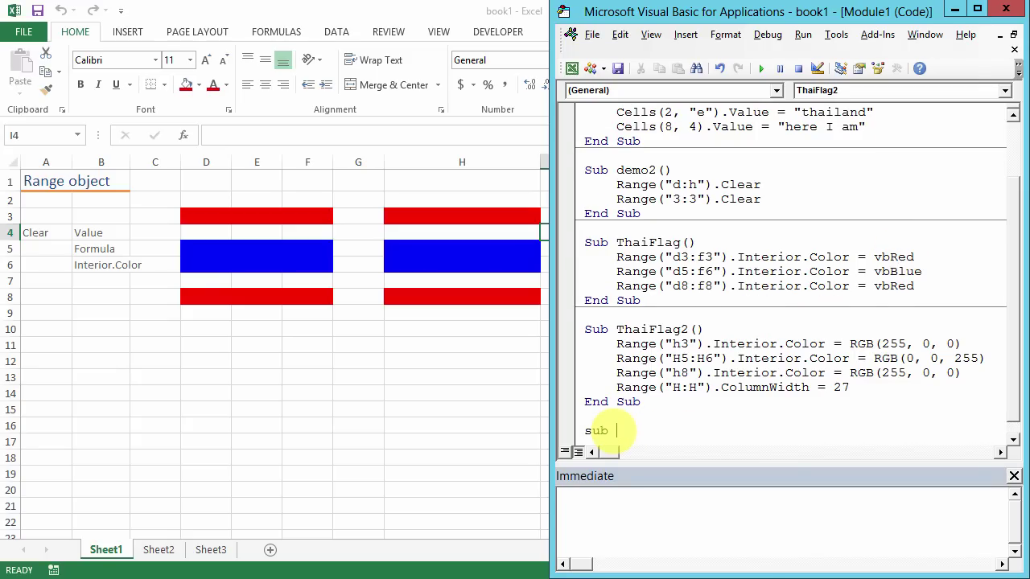
pyautogui.write('demo3 (')
pyautogui.press('Return')
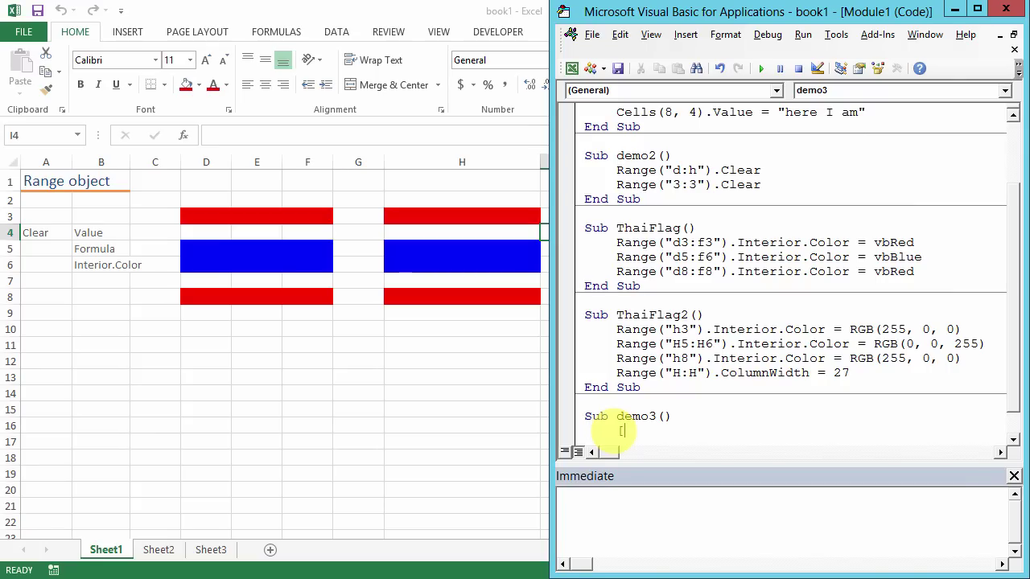
pyautogui.write('b10:')
pyautogui.write('f15].formala =')
pyautogui.write('=rand')
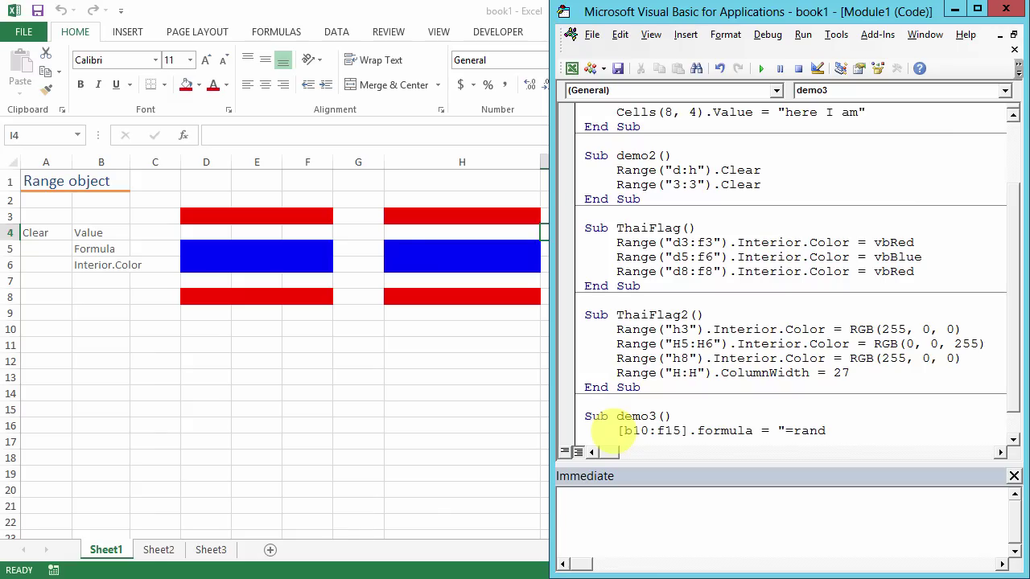
pyautogui.write('between(1,100)"')
pyautogui.press('Return')
pyautogui.press('F5')
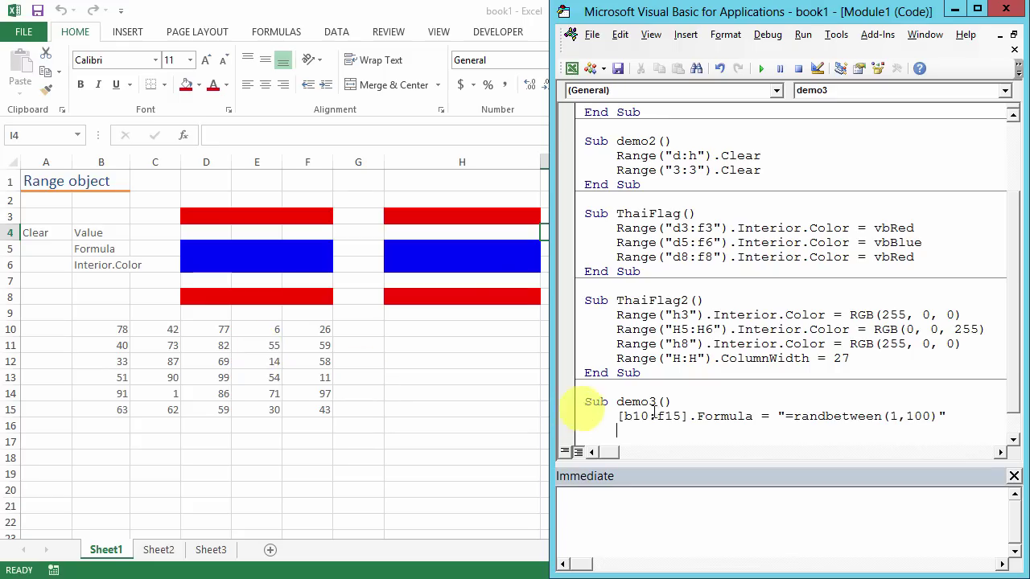
# Inspect the random-number formulas in B10, B11, B12 and F15, then return to the VBA editor.
pyautogui.click(113, 332)
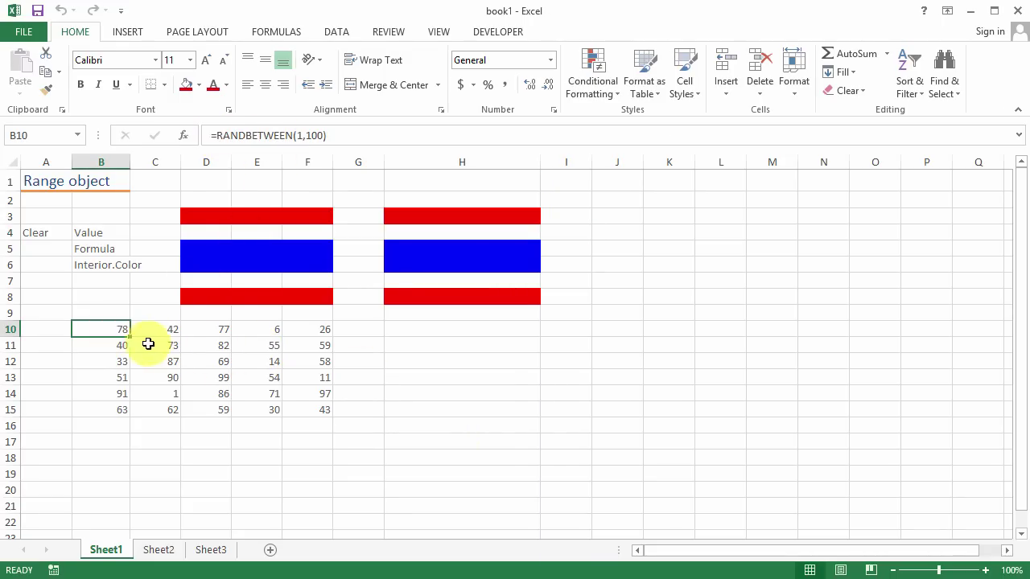
pyautogui.click(121, 347)
pyautogui.click(113, 362)
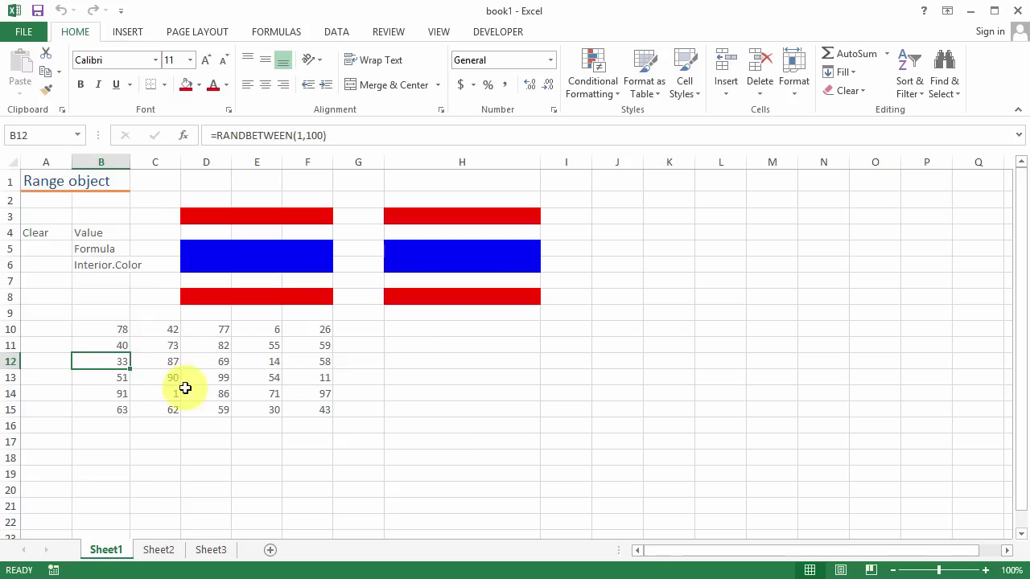
pyautogui.click(303, 409)
pyautogui.hotkey('alt', 'F11')
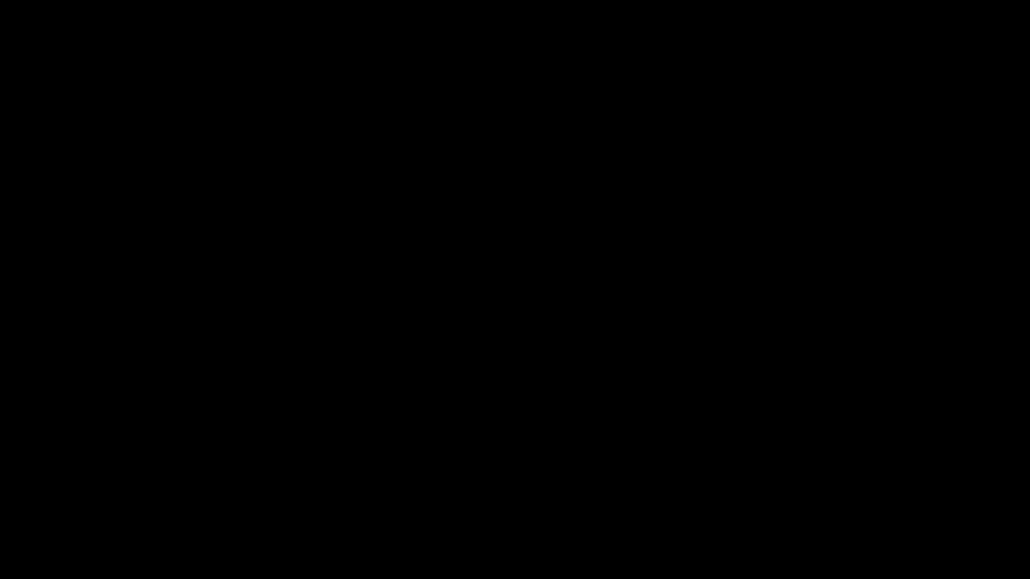